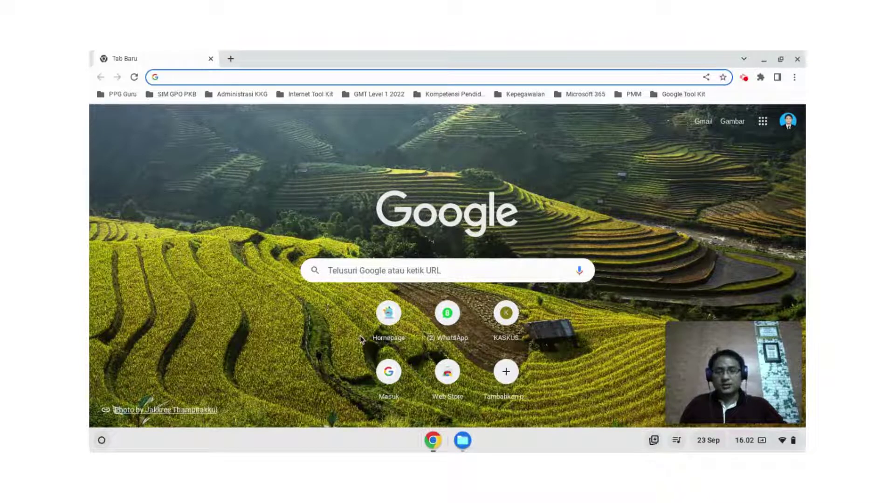
- Check which Google account is signed in and open Google Drive from the Google apps
{"action": "left_click", "coordinate": [789, 122]}
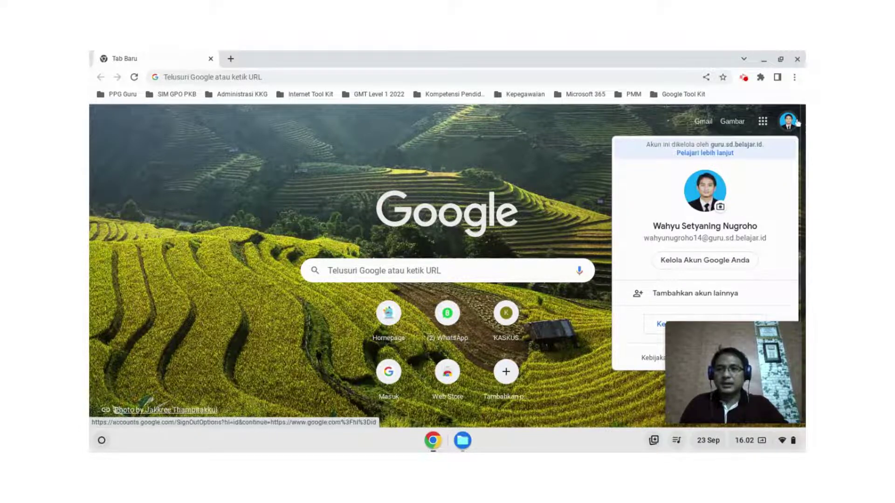
{"action": "left_click", "coordinate": [763, 121]}
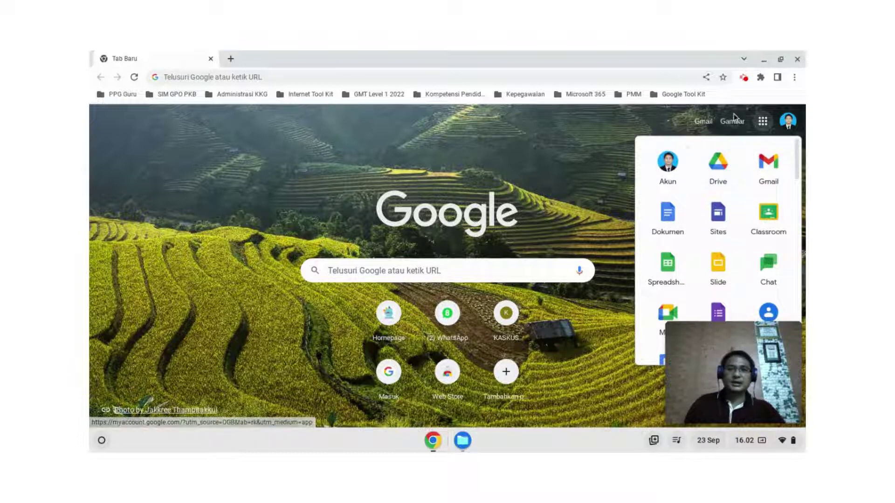
{"action": "left_click", "coordinate": [727, 176]}
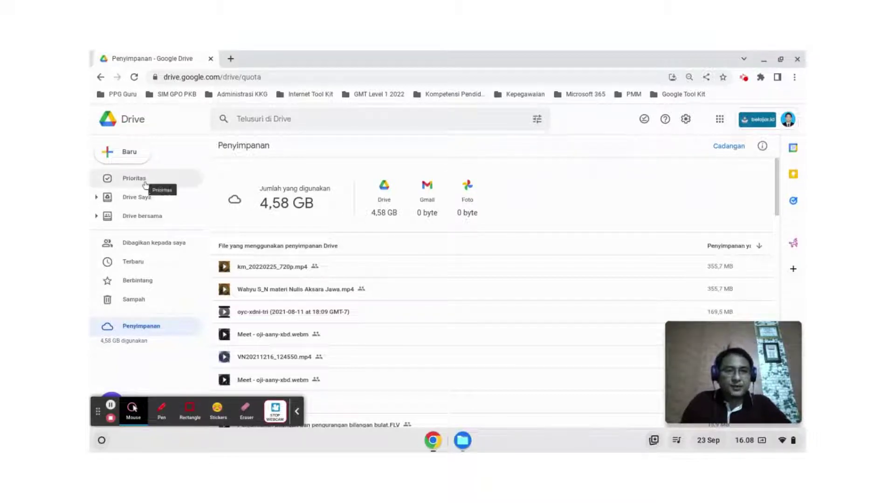
- Open Drive Saya and look through its list of folders
{"action": "left_click", "coordinate": [144, 201]}
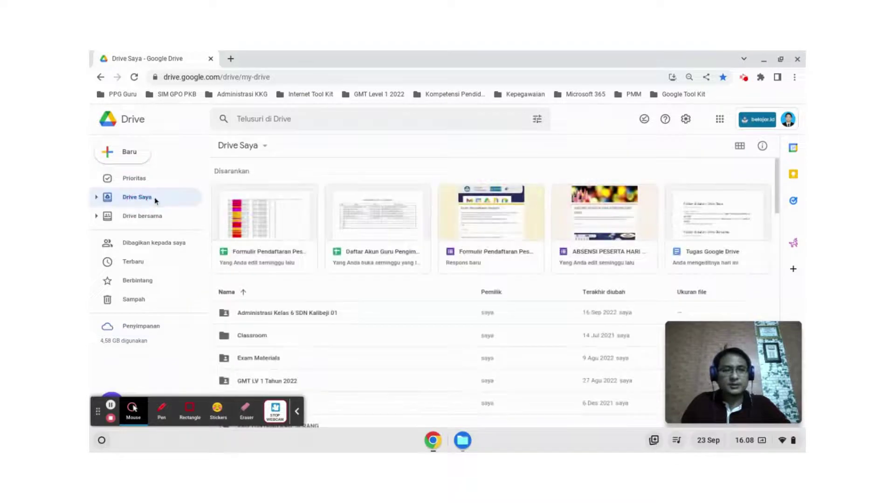
{"action": "scroll", "coordinate": [515, 270], "scroll_direction": "down", "scroll_amount": 10}
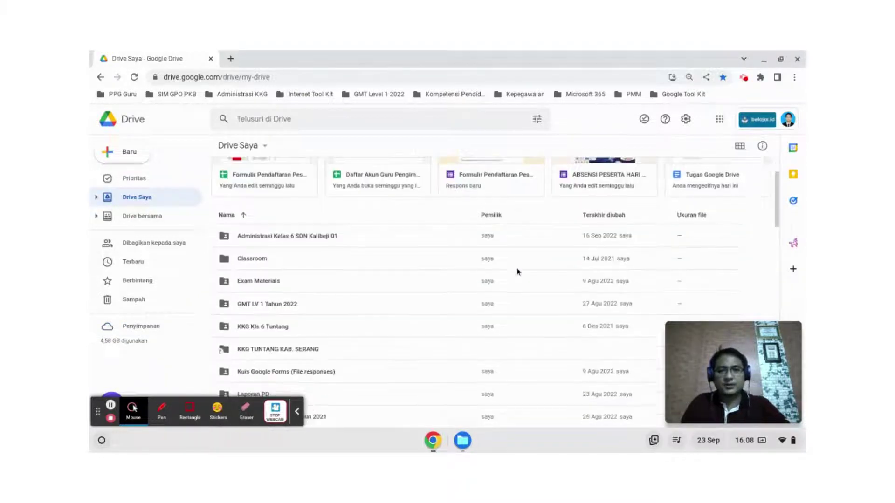
{"action": "scroll", "coordinate": [515, 270], "scroll_direction": "up", "scroll_amount": 10}
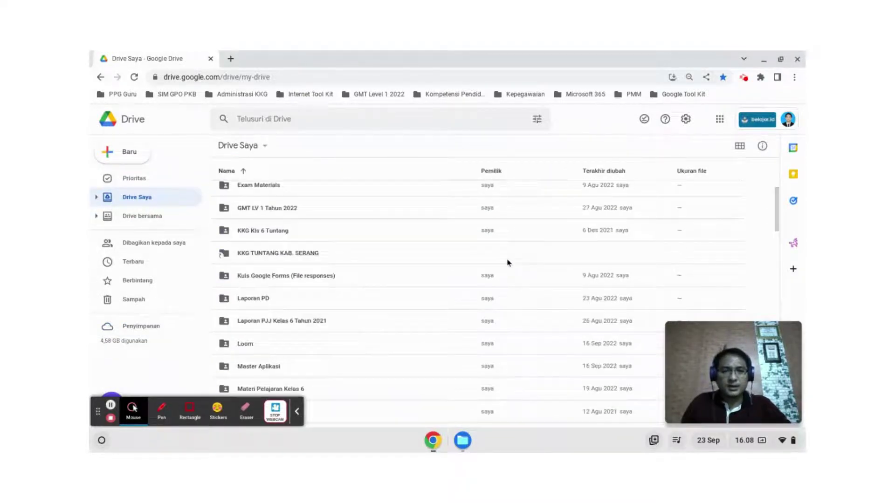
{"action": "scroll", "coordinate": [503, 251], "scroll_direction": "up", "scroll_amount": 2}
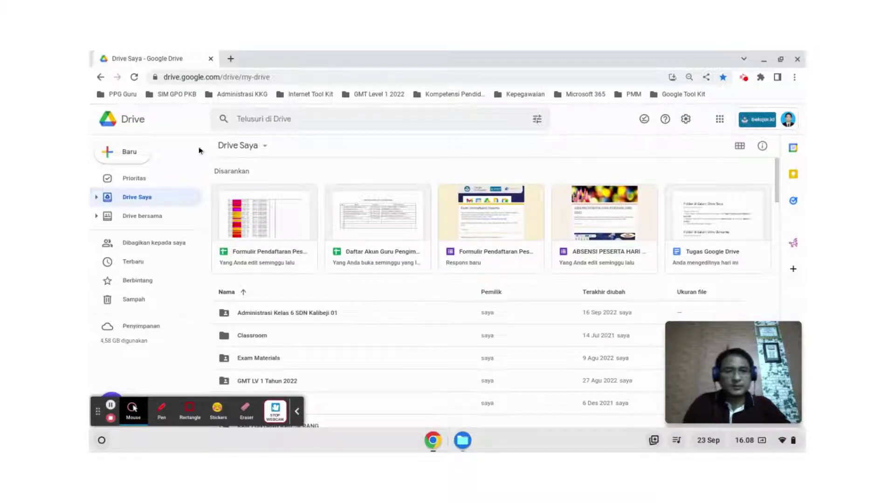
- Create a new folder named "Tugas Pelatihan" in Drive Saya
{"action": "left_click", "coordinate": [128, 153]}
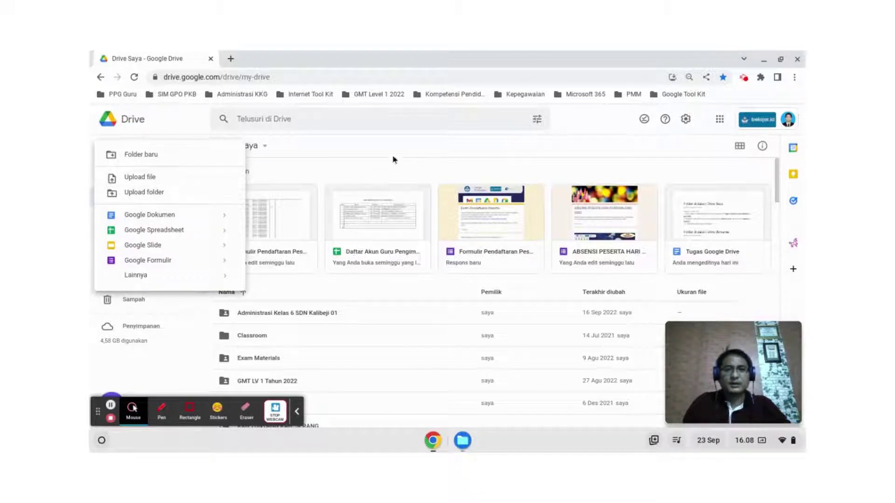
{"action": "left_click", "coordinate": [148, 154]}
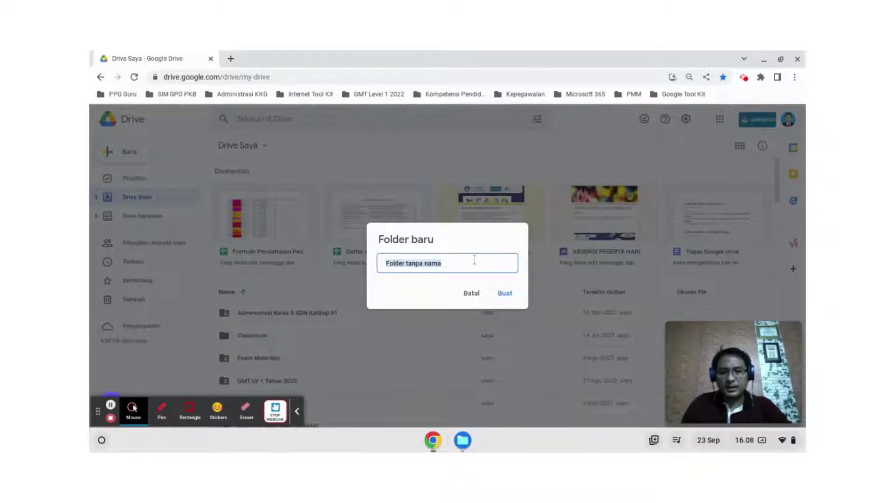
{"action": "key", "text": "BackSpace"}
{"action": "type", "text": "Tugas Pelatihan"}
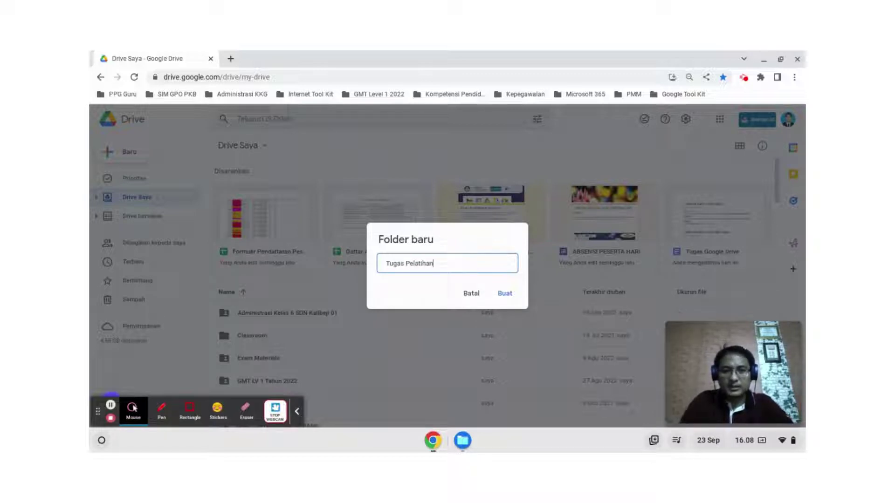
{"action": "left_click", "coordinate": [506, 293]}
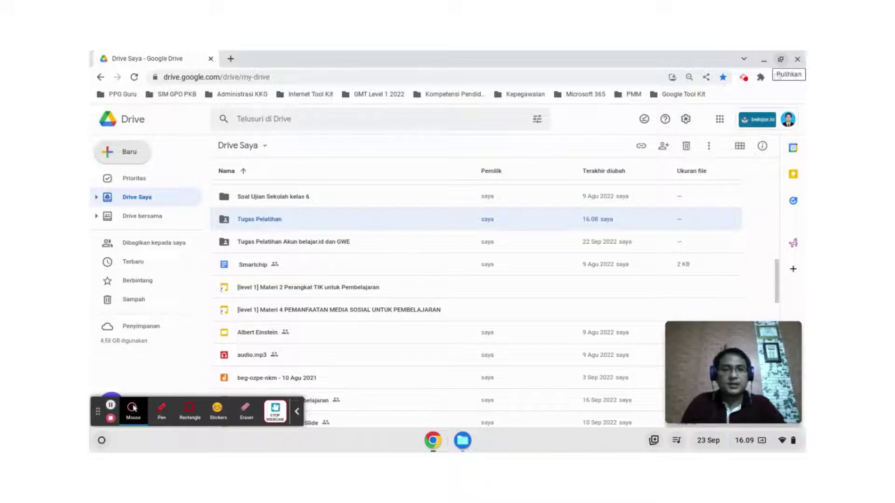
- Start a file upload to Drive Saya and expand the USB drive's folders in the file picker
{"action": "scroll", "coordinate": [466, 257], "scroll_direction": "up", "scroll_amount": 4}
{"action": "left_click", "coordinate": [124, 152]}
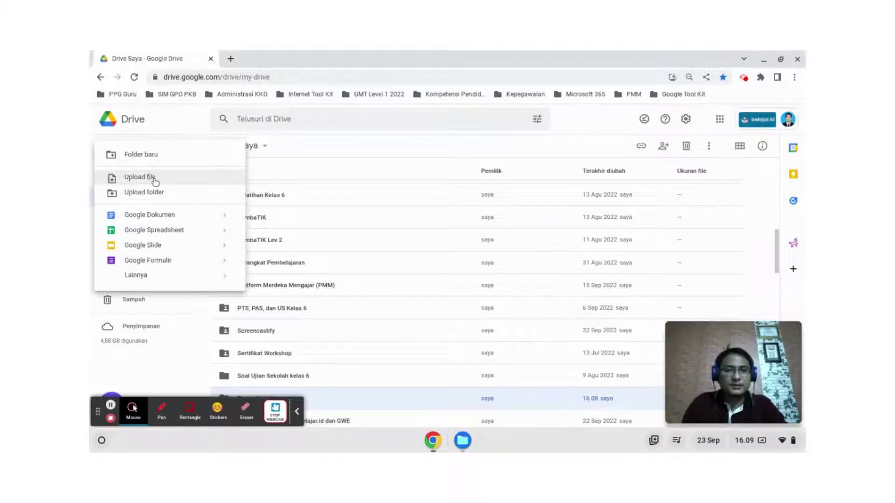
{"action": "left_click", "coordinate": [150, 178]}
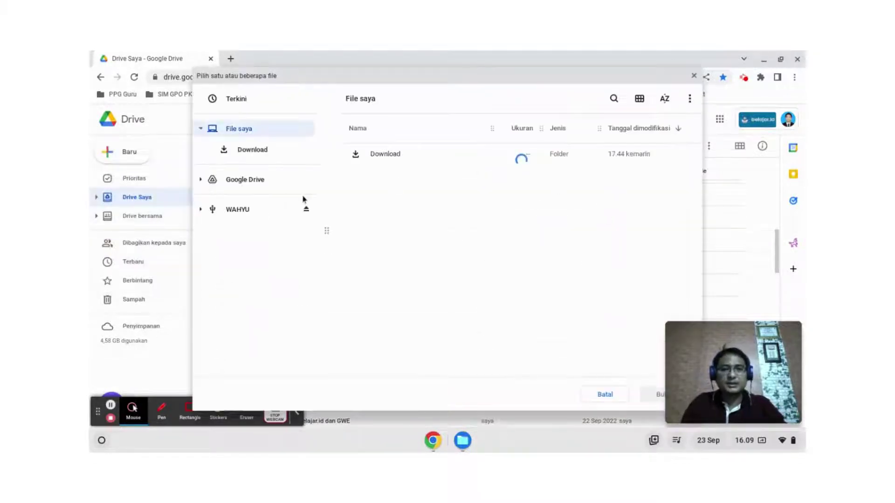
{"action": "left_click", "coordinate": [200, 215]}
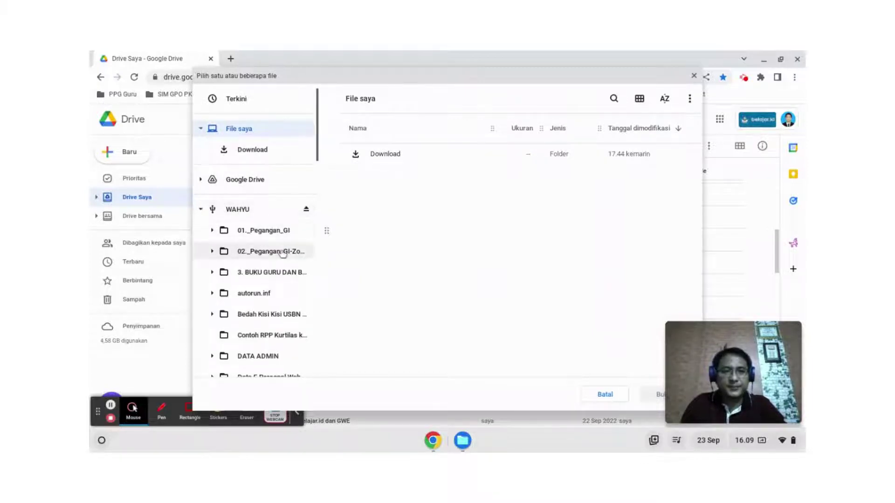
{"action": "scroll", "coordinate": [283, 263], "scroll_direction": "down", "scroll_amount": 1}
{"action": "scroll", "coordinate": [285, 264], "scroll_direction": "down", "scroll_amount": 10}
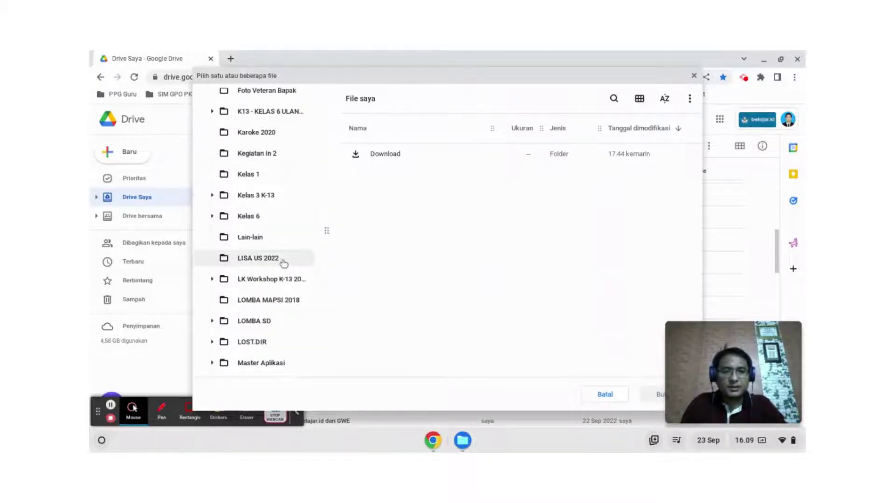
- Look through the Kelas 6 subfolder SKL Kelas VI 2019-2020 and the OGN folder for a file to upload
{"action": "left_click", "coordinate": [213, 217]}
{"action": "left_click", "coordinate": [243, 236]}
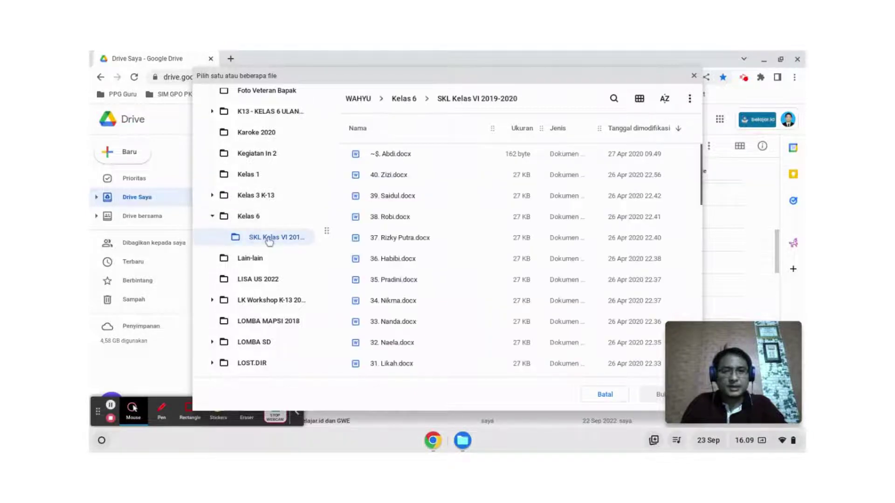
{"action": "scroll", "coordinate": [282, 249], "scroll_direction": "down", "scroll_amount": 1}
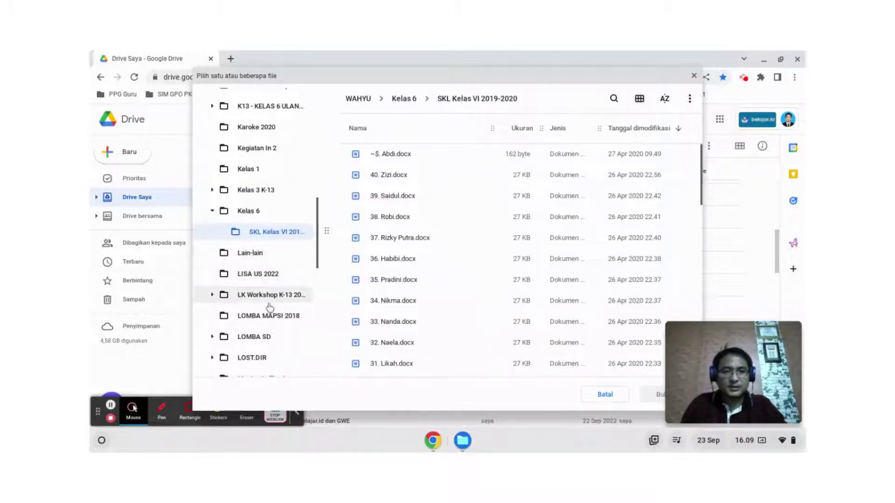
{"action": "scroll", "coordinate": [239, 299], "scroll_direction": "down", "scroll_amount": 4}
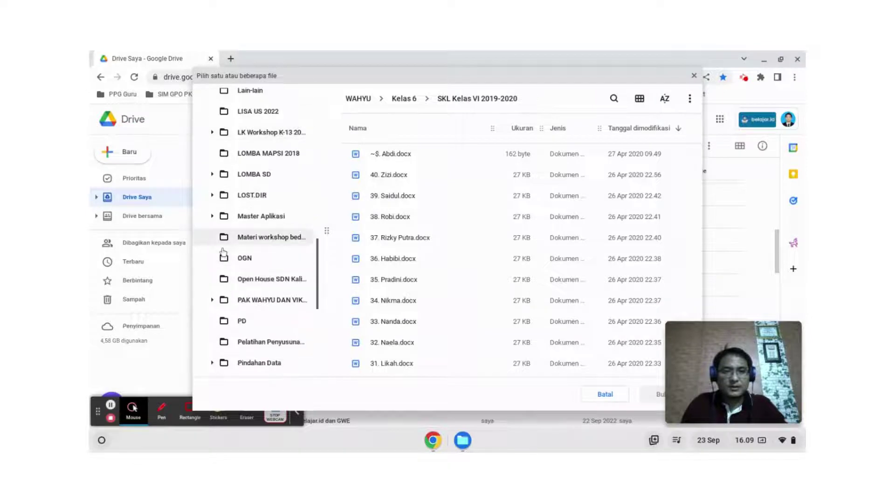
{"action": "left_click", "coordinate": [246, 263]}
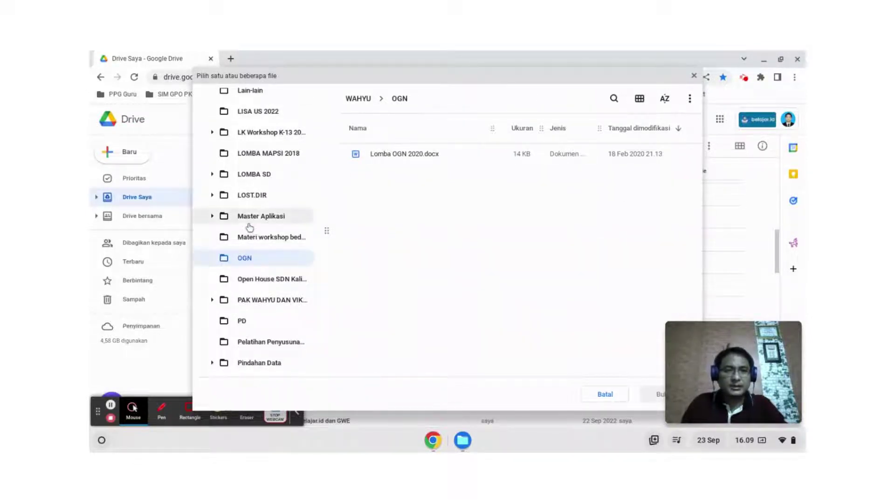
- Upload the Latihan Soal Siswa Berprestasi Matematika document from LOMBA SD > Lomba 2021 > Siswa Berprestasi and collapse the upload notice
{"action": "left_click", "coordinate": [212, 174]}
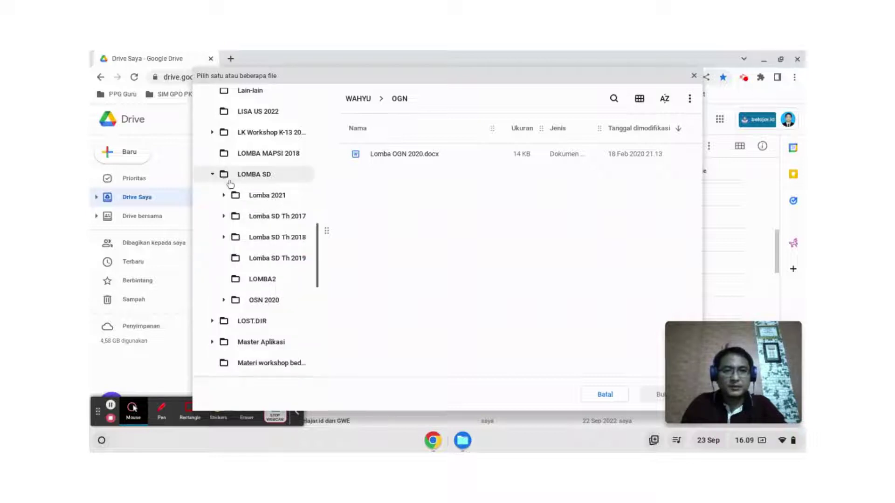
{"action": "left_click", "coordinate": [260, 198]}
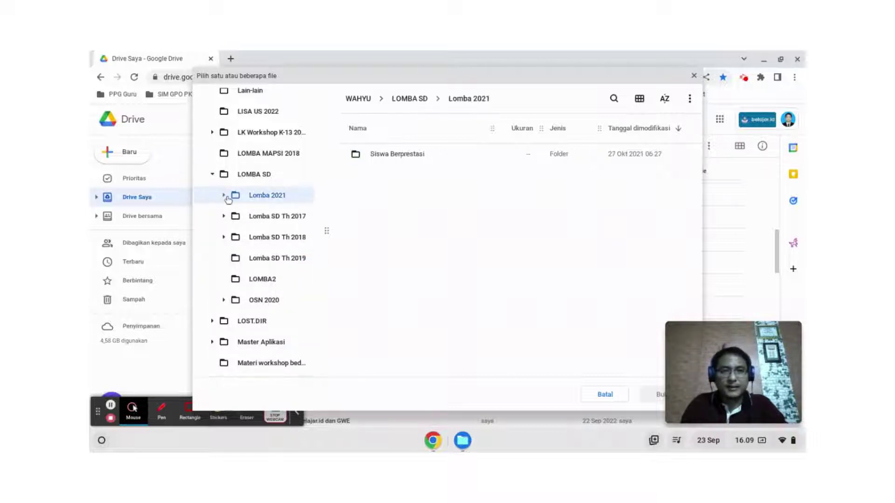
{"action": "left_click", "coordinate": [223, 196]}
{"action": "left_click", "coordinate": [268, 216]}
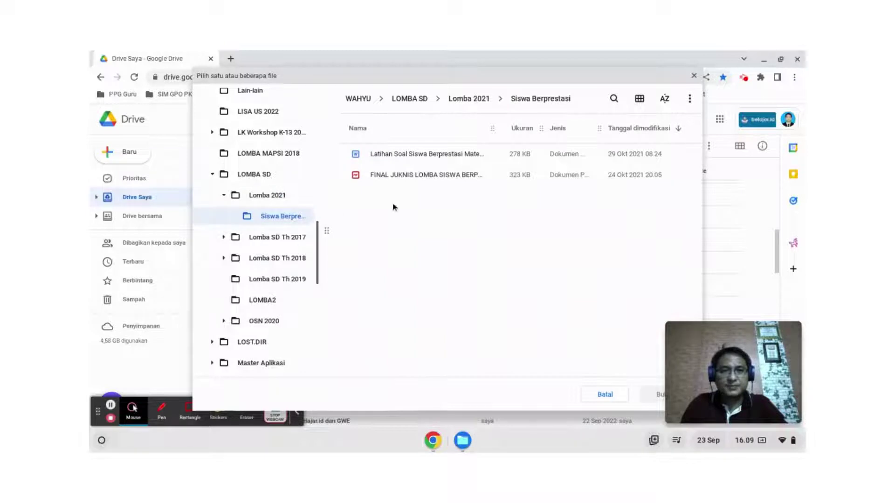
{"action": "left_click", "coordinate": [414, 155]}
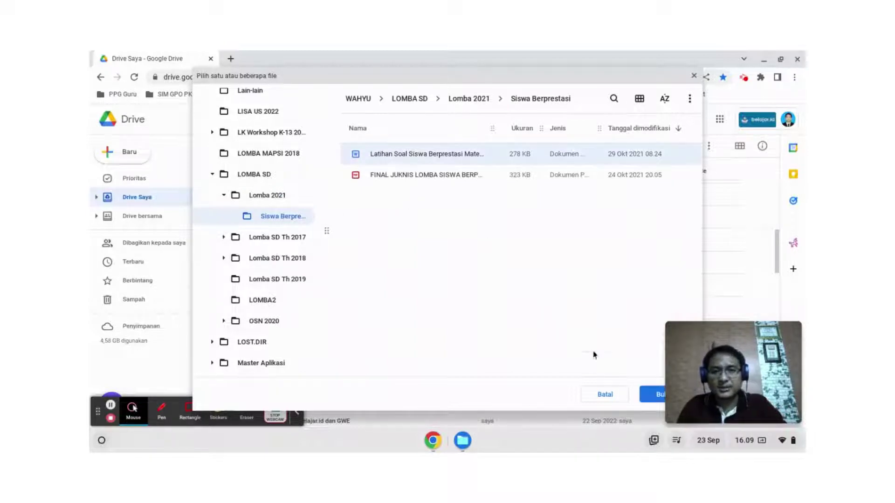
{"action": "left_click", "coordinate": [641, 395]}
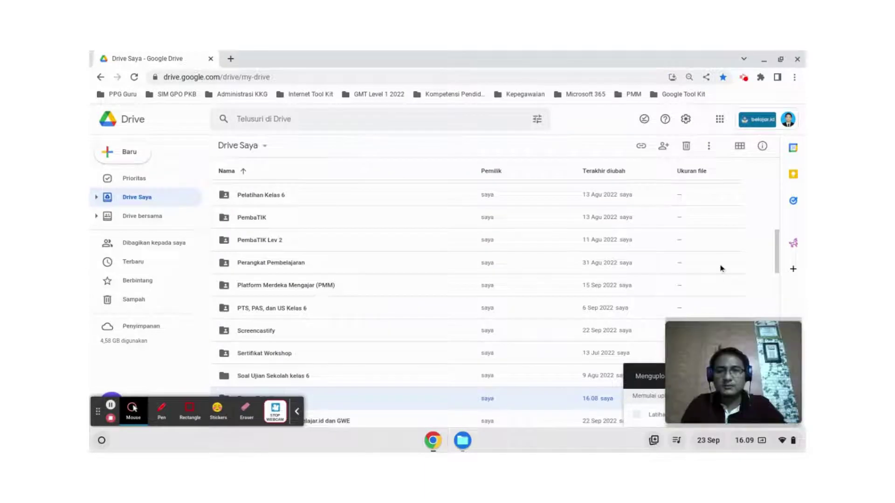
{"action": "mouse_move", "coordinate": [681, 332]}
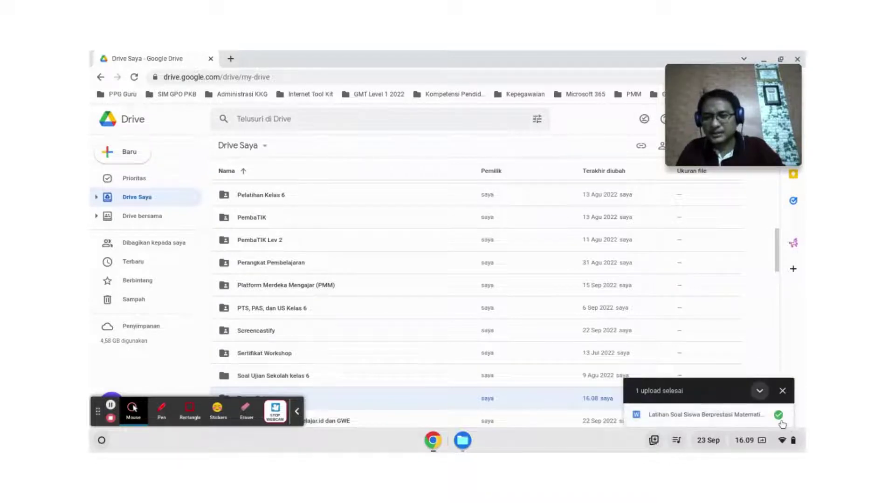
{"action": "mouse_move", "coordinate": [768, 410]}
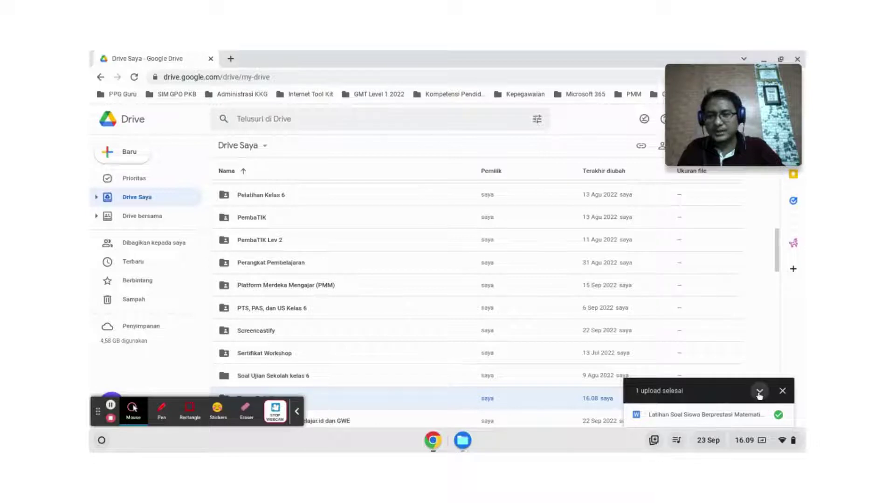
{"action": "left_click", "coordinate": [759, 391]}
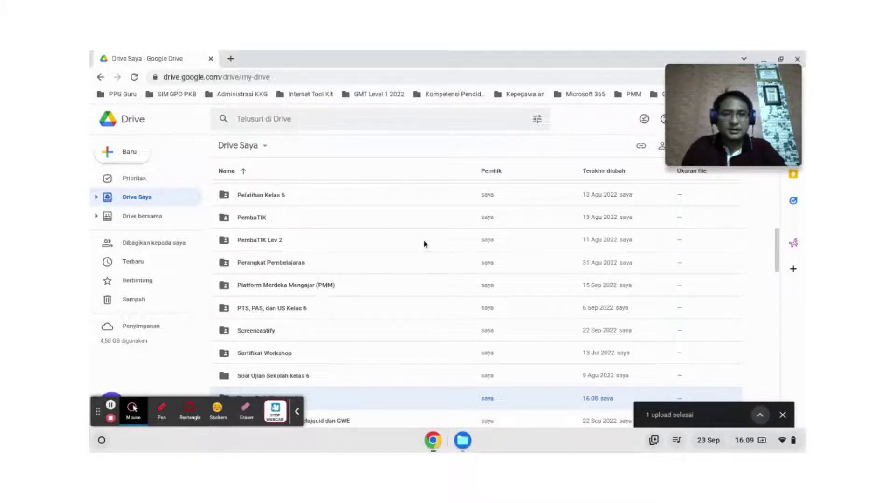
- Search Drive for "latihan soal" and open the Latihan Soal Siswa Berprestasi Matematika document
{"action": "scroll", "coordinate": [425, 244], "scroll_direction": "up", "scroll_amount": 10}
{"action": "key", "text": "slash"}
{"action": "type", "text": "latihan"}
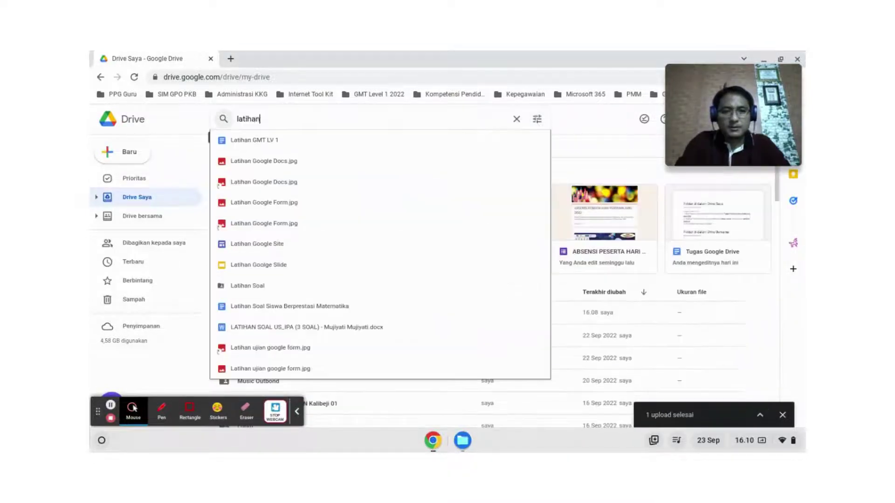
{"action": "type", "text": " soal"}
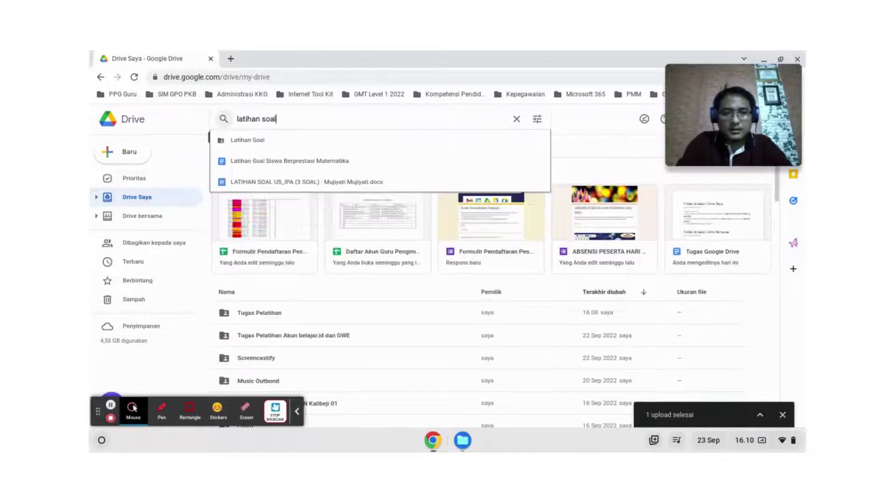
{"action": "left_click", "coordinate": [308, 169]}
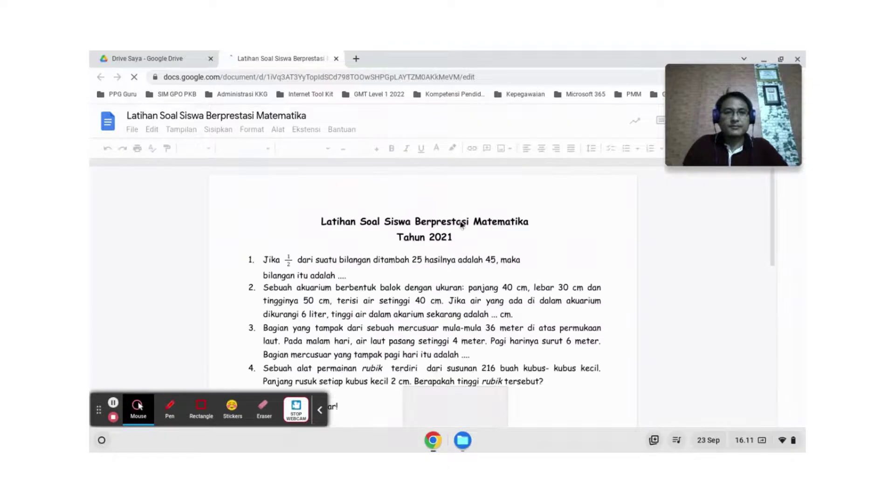
- Look through the questions in the opened Latihan Soal Siswa Berprestasi Matematika document and close it
{"action": "left_click", "coordinate": [470, 239]}
{"action": "scroll", "coordinate": [471, 242], "scroll_direction": "down", "scroll_amount": 7}
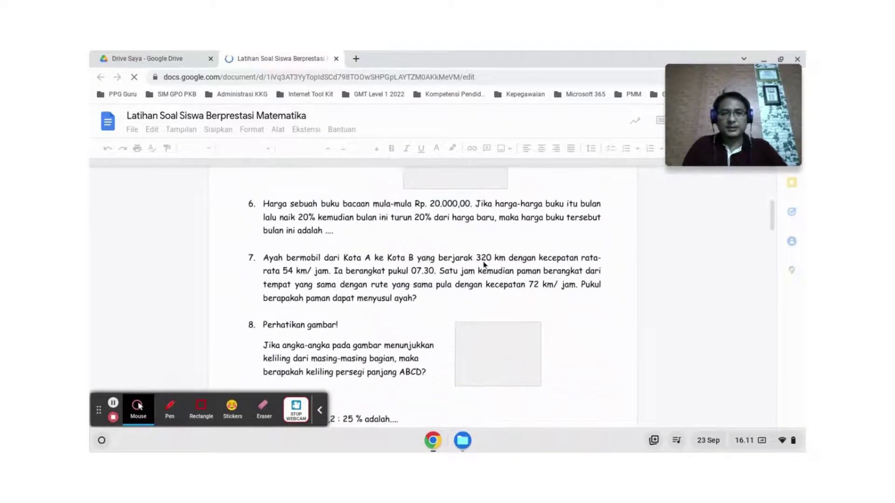
{"action": "scroll", "coordinate": [423, 245], "scroll_direction": "up", "scroll_amount": 8}
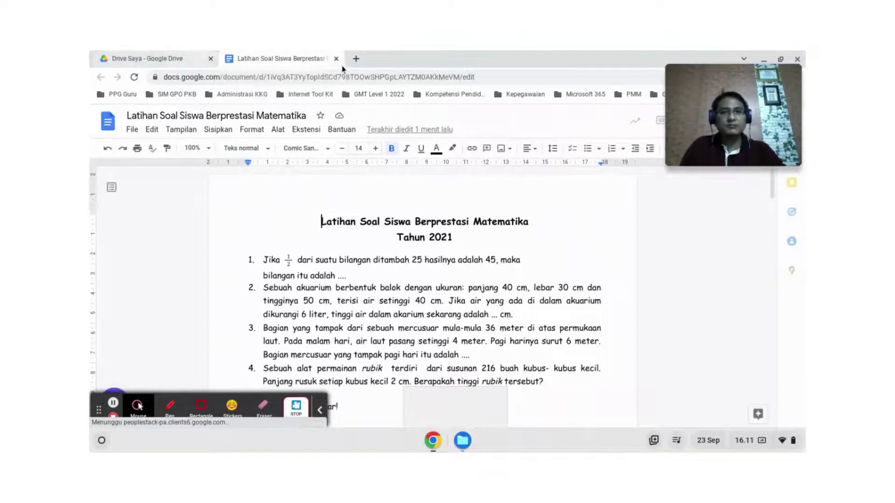
{"action": "left_click", "coordinate": [336, 58]}
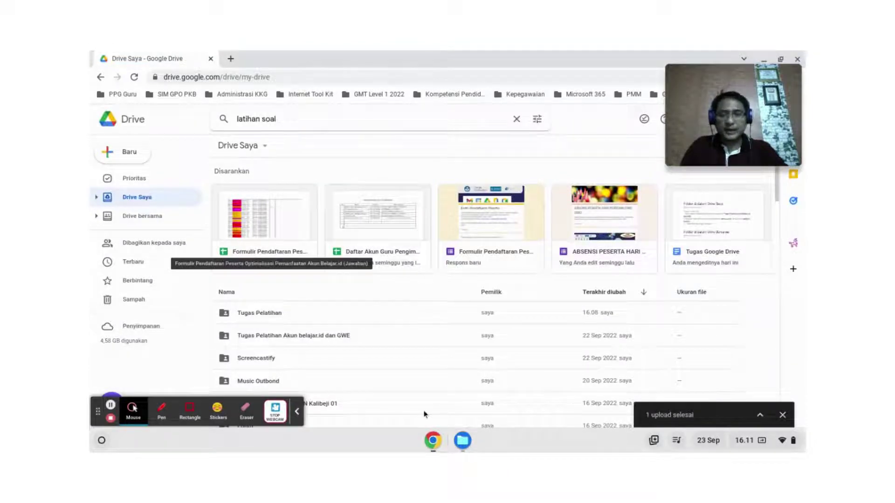
- Dismiss the upload notice and return from the Siswa Berprestasi folder to Drive Saya
{"action": "left_click", "coordinate": [784, 417]}
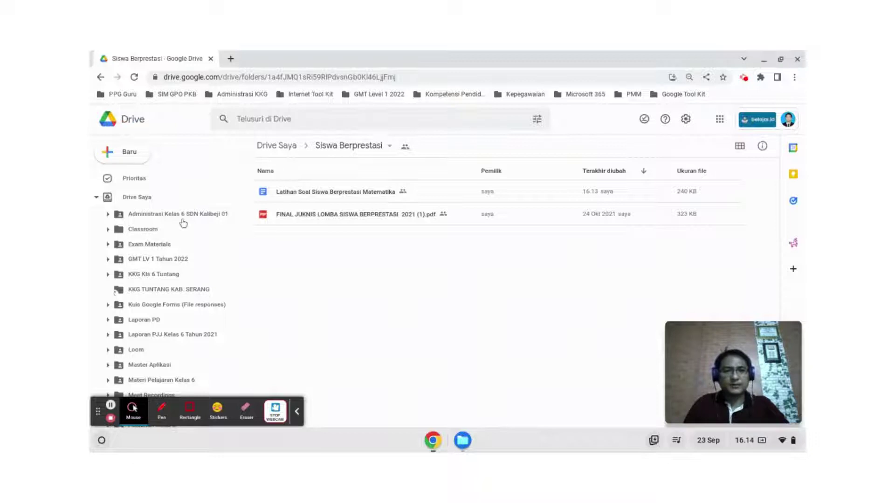
{"action": "left_click", "coordinate": [139, 197]}
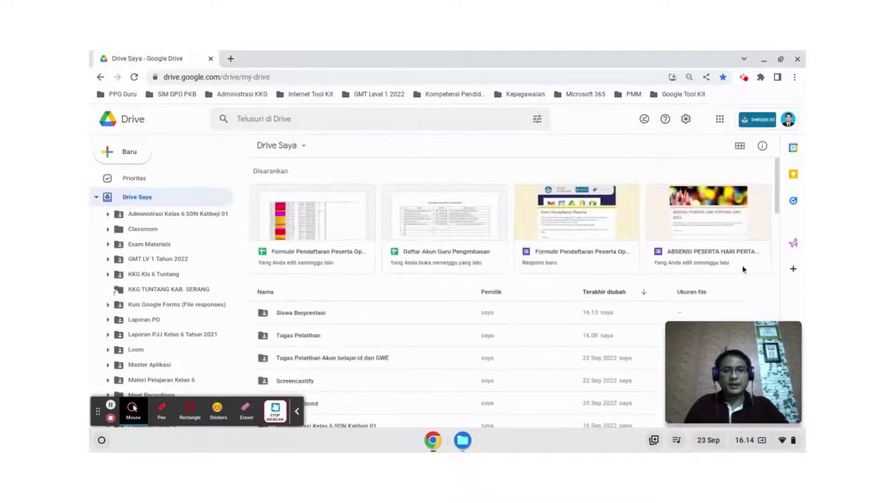
- Share the Tugas Pelatihan folder with the first suggested contact as Editor and send the invitation with notification enabled
{"action": "scroll", "coordinate": [523, 264], "scroll_direction": "down", "scroll_amount": 10}
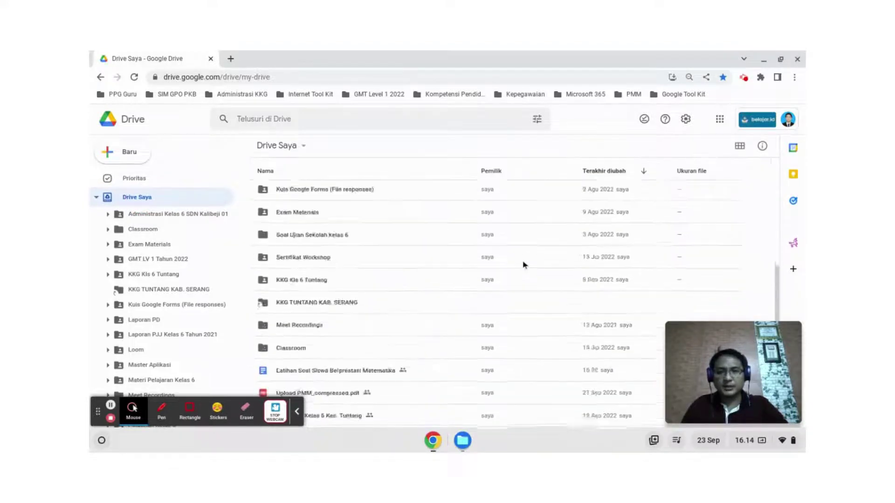
{"action": "scroll", "coordinate": [522, 264], "scroll_direction": "up", "scroll_amount": 5}
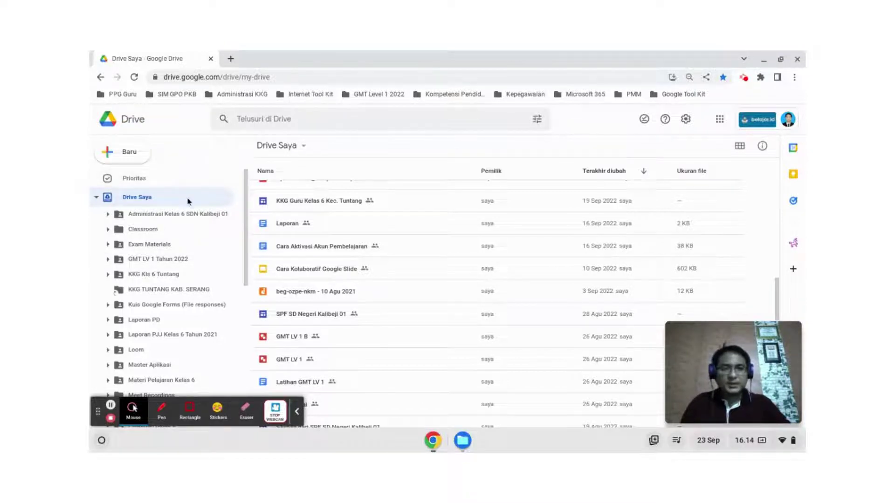
{"action": "scroll", "coordinate": [575, 320], "scroll_direction": "up", "scroll_amount": 15}
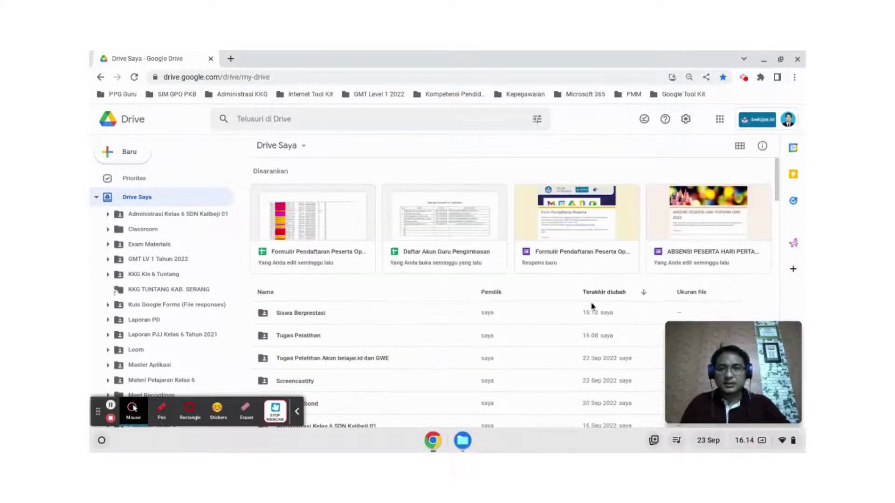
{"action": "scroll", "coordinate": [350, 256], "scroll_direction": "down", "scroll_amount": 2}
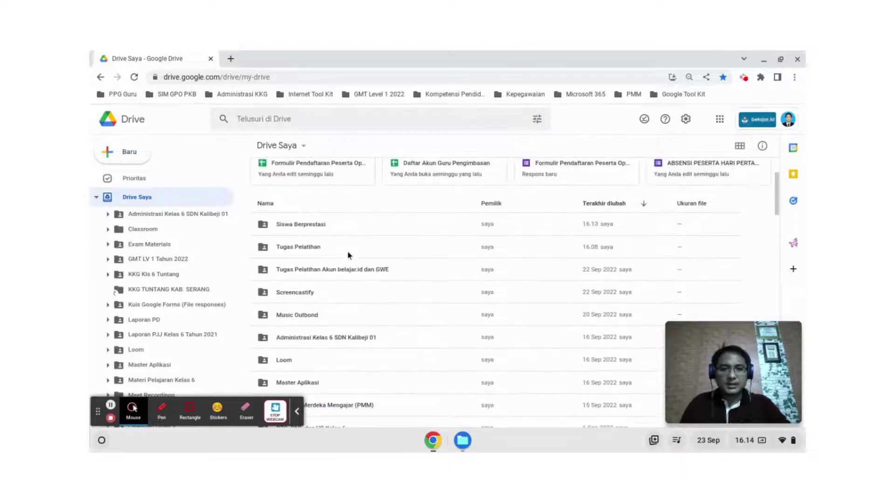
{"action": "left_click", "coordinate": [317, 248]}
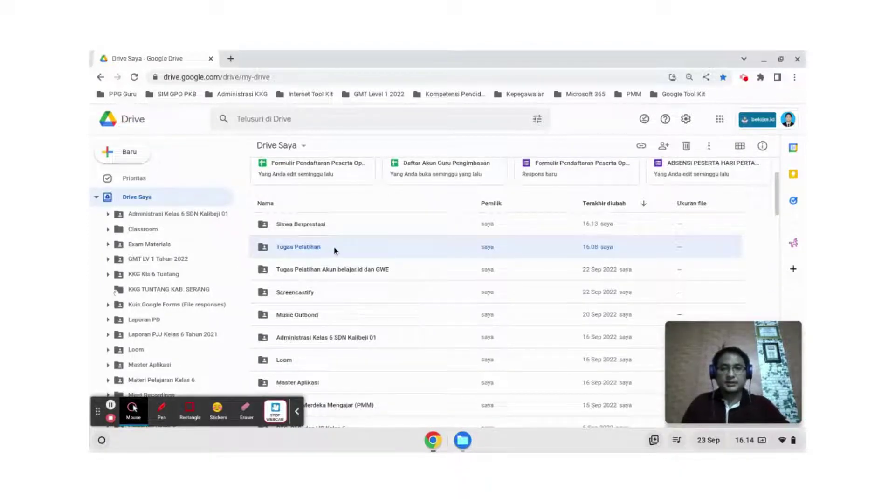
{"action": "right_click", "coordinate": [432, 250]}
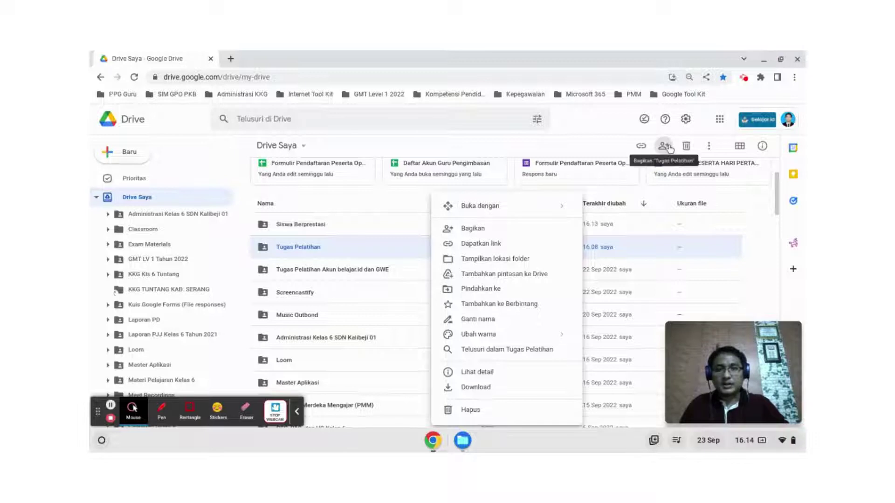
{"action": "left_click", "coordinate": [503, 230]}
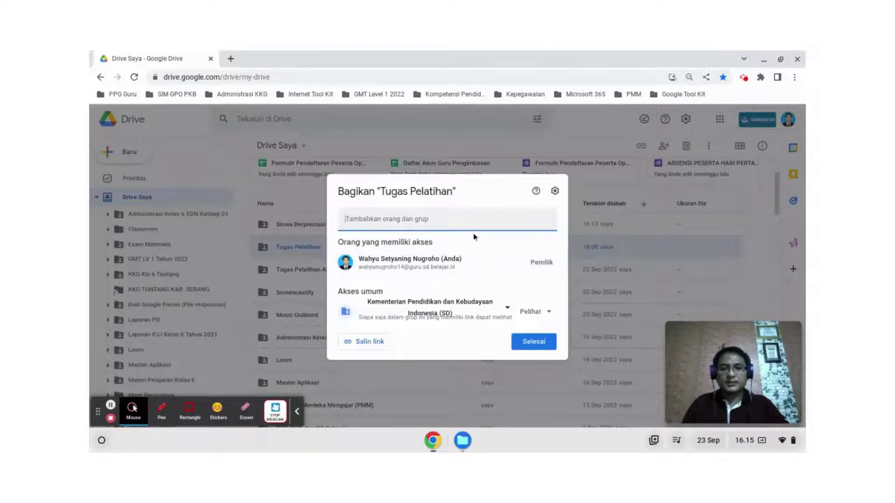
{"action": "left_click", "coordinate": [465, 219]}
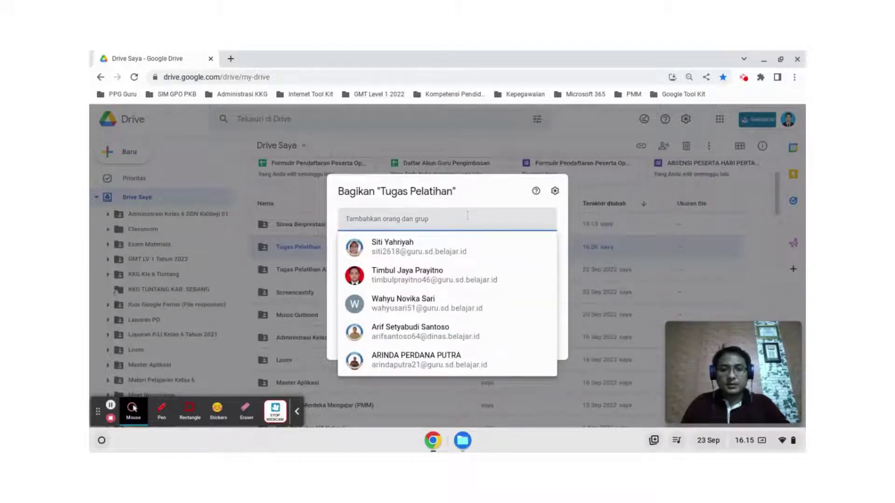
{"action": "left_click", "coordinate": [440, 256]}
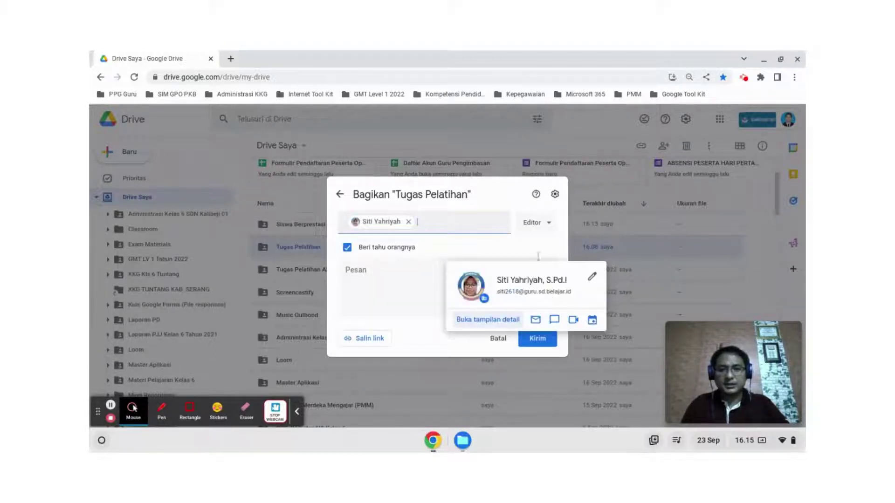
{"action": "left_click", "coordinate": [552, 228]}
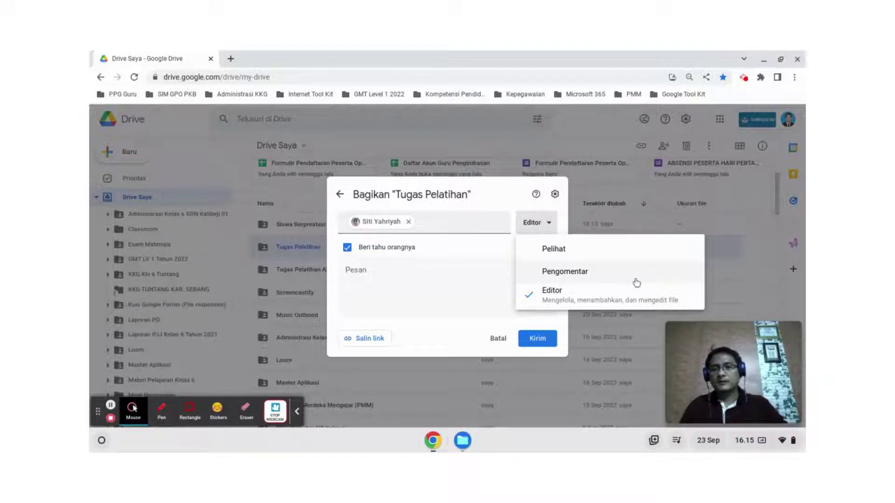
{"action": "left_click", "coordinate": [548, 299]}
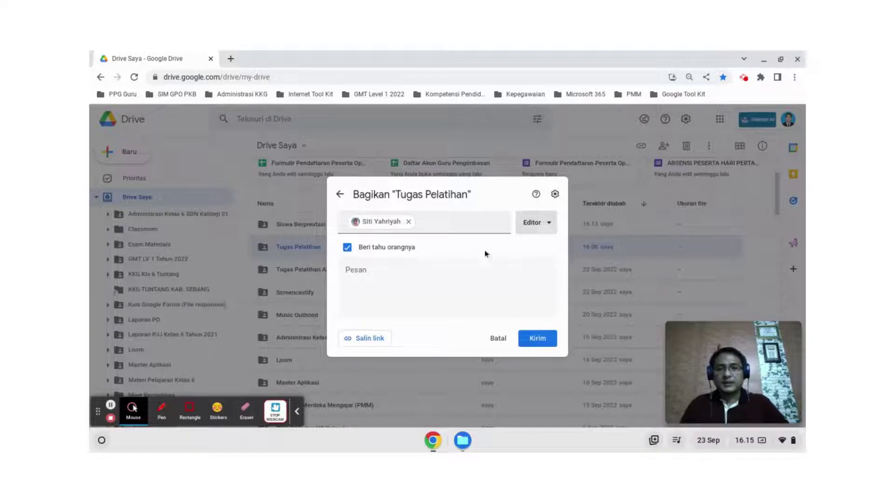
{"action": "left_click", "coordinate": [548, 341]}
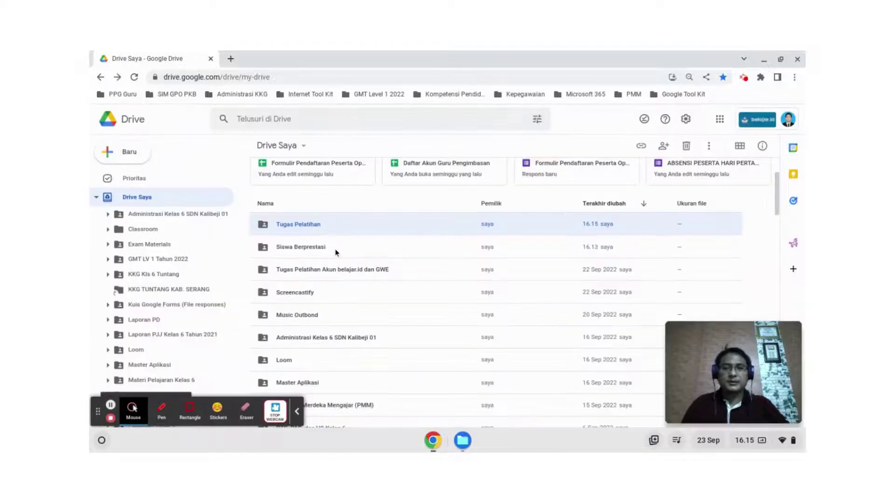
- Reopen the sharing settings of Tugas Pelatihan and change general access to Dibatasi and finally to Siapa saja yang memiliki link
{"action": "right_click", "coordinate": [546, 228]}
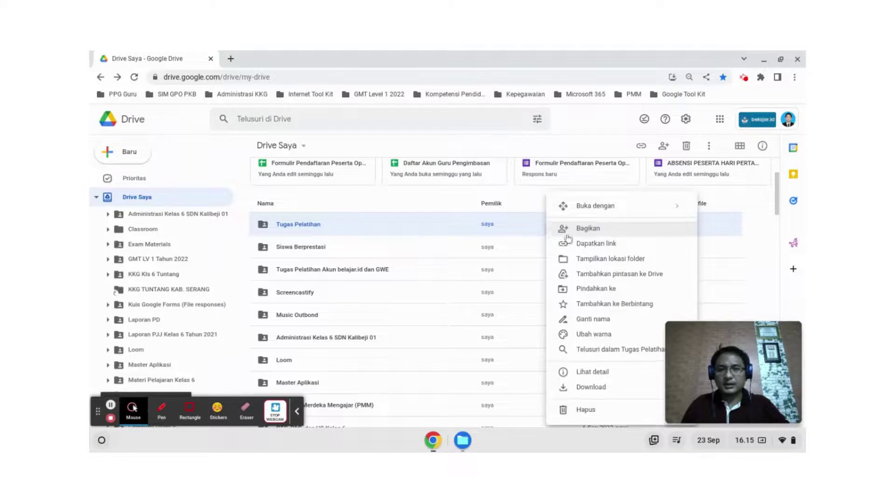
{"action": "left_click", "coordinate": [664, 147]}
{"action": "left_click", "coordinate": [663, 146]}
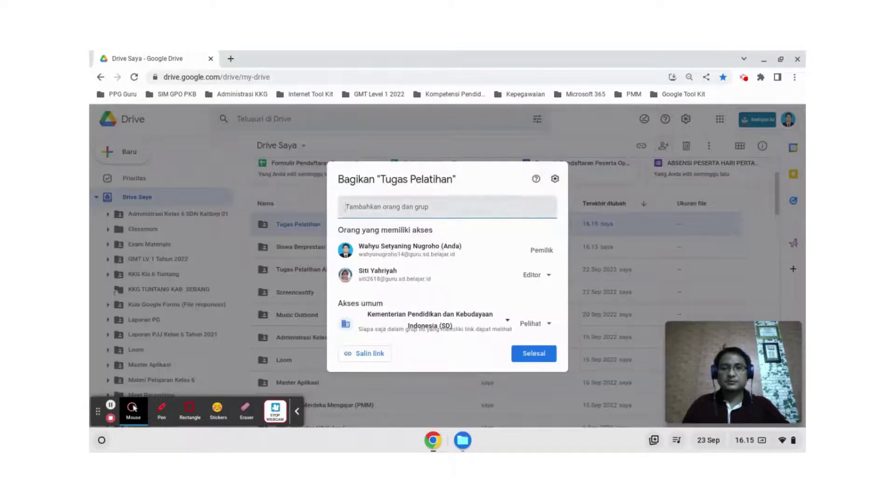
{"action": "left_click", "coordinate": [506, 321]}
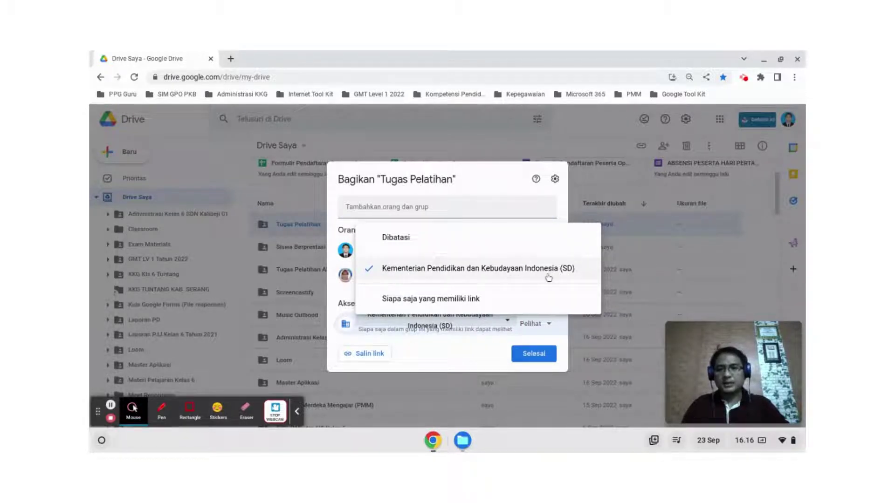
{"action": "left_click", "coordinate": [452, 239]}
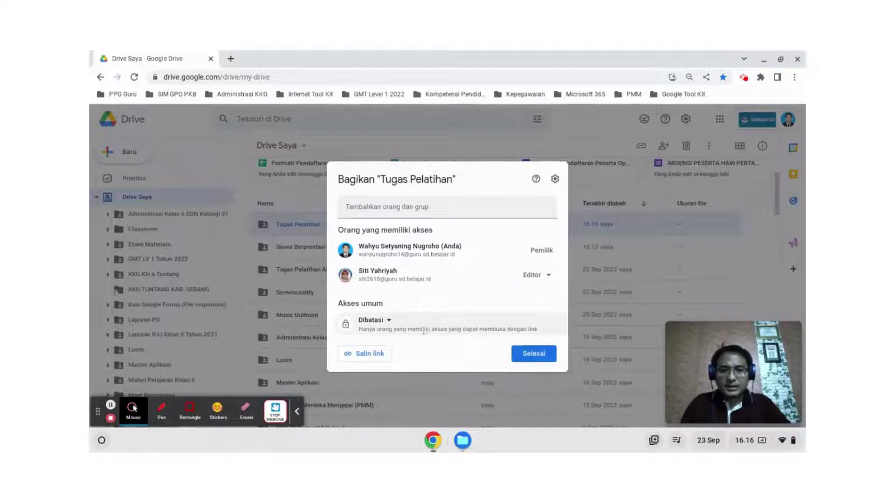
{"action": "left_click", "coordinate": [386, 320]}
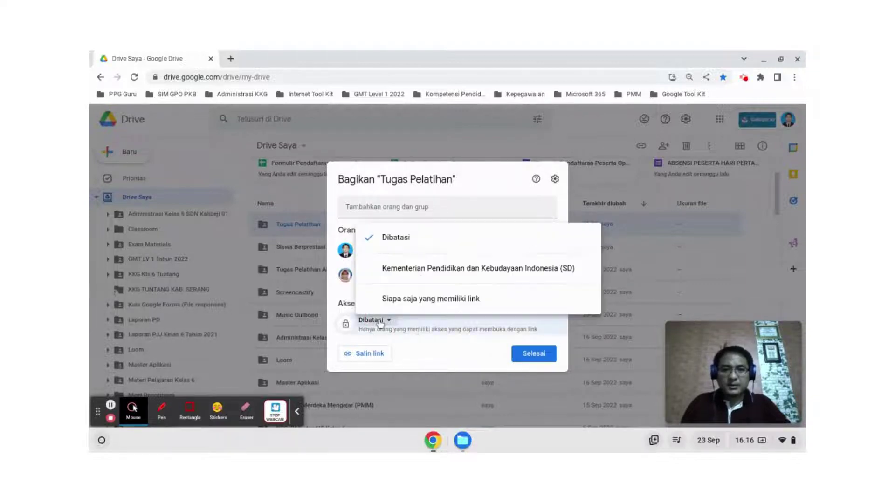
{"action": "left_click", "coordinate": [417, 305]}
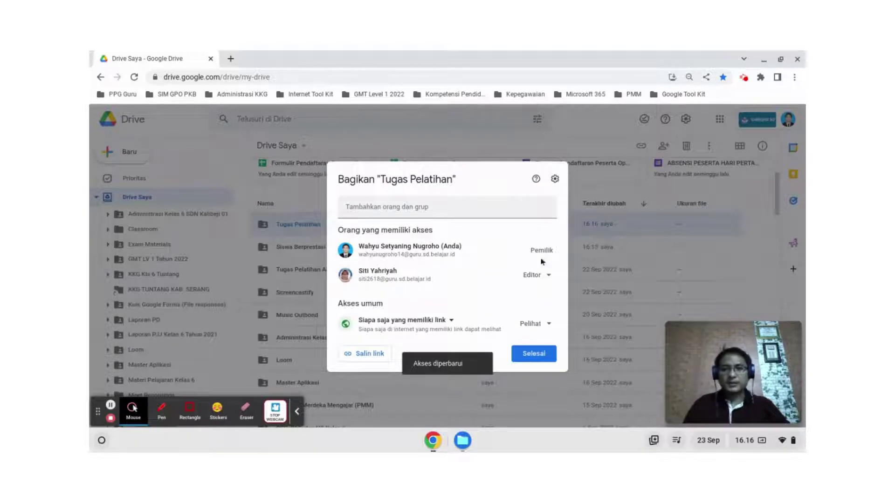
- Set the role for anyone with the link to Pengomentar, and switch it to Editor
{"action": "left_click", "coordinate": [552, 324]}
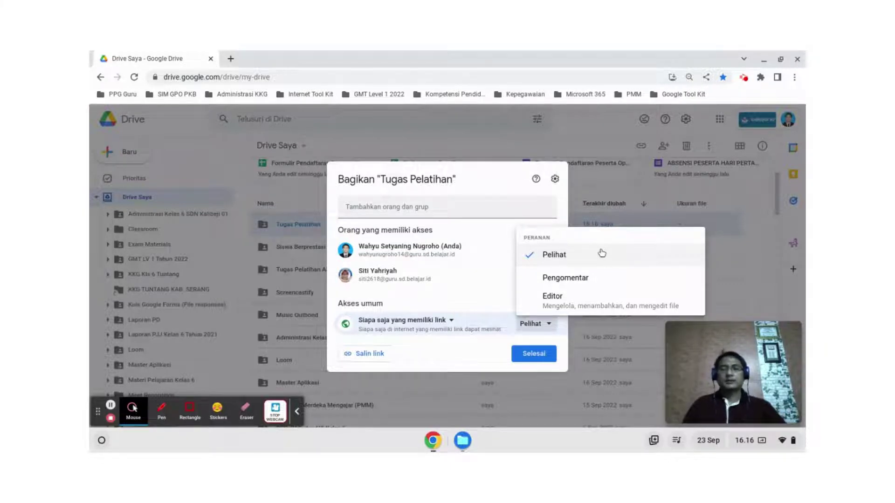
{"action": "left_click", "coordinate": [555, 282]}
{"action": "left_click", "coordinate": [550, 323]}
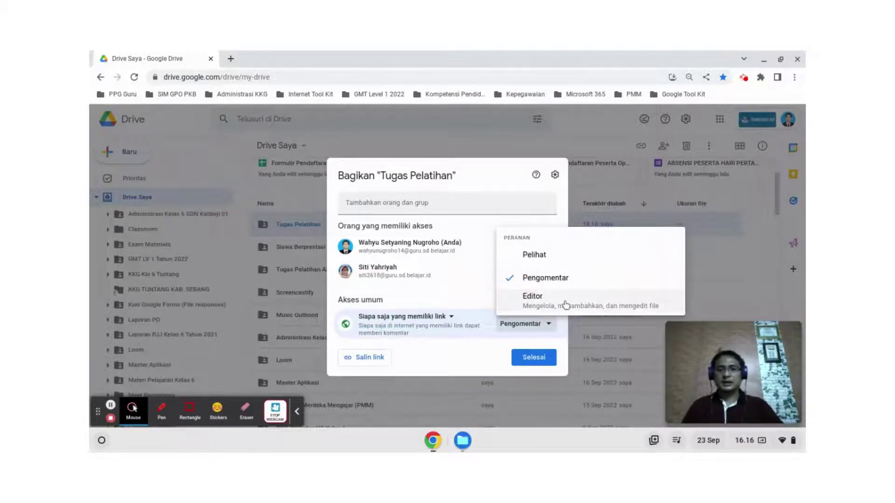
{"action": "left_click", "coordinate": [566, 305]}
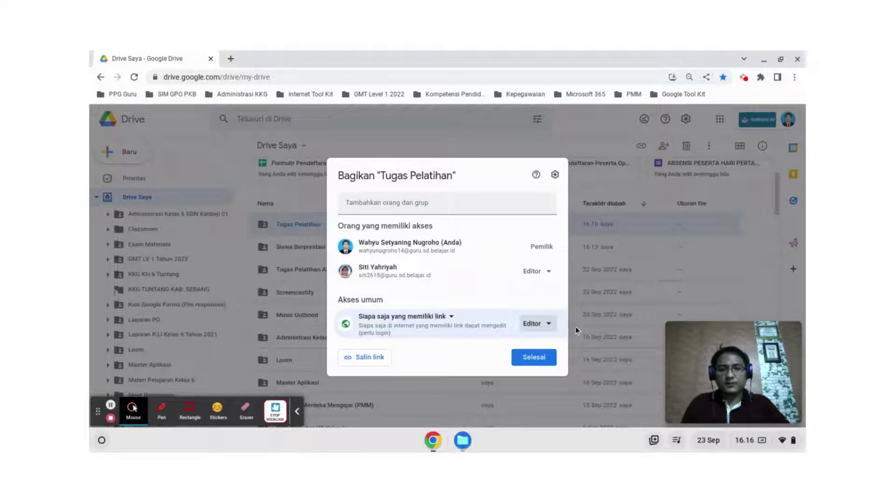
- Change the invited contact's role on Tugas Pelatihan to Pelihat and save the sharing changes
{"action": "left_click", "coordinate": [536, 272]}
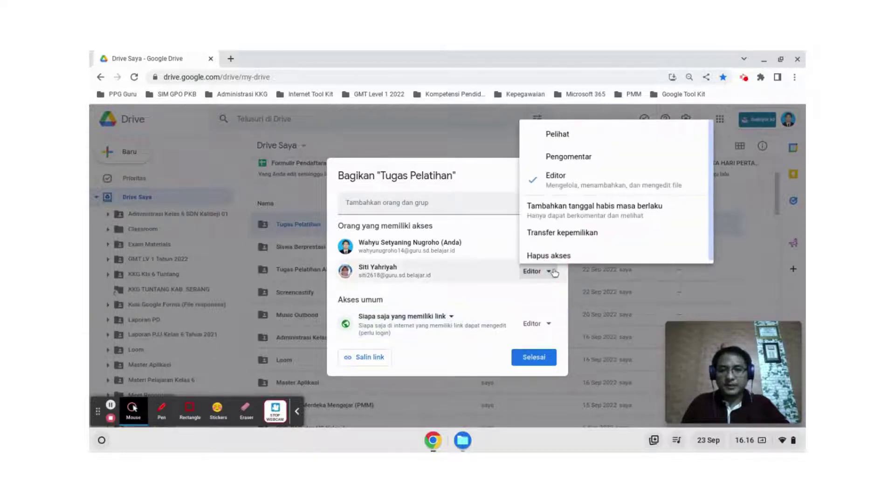
{"action": "left_click", "coordinate": [560, 134]}
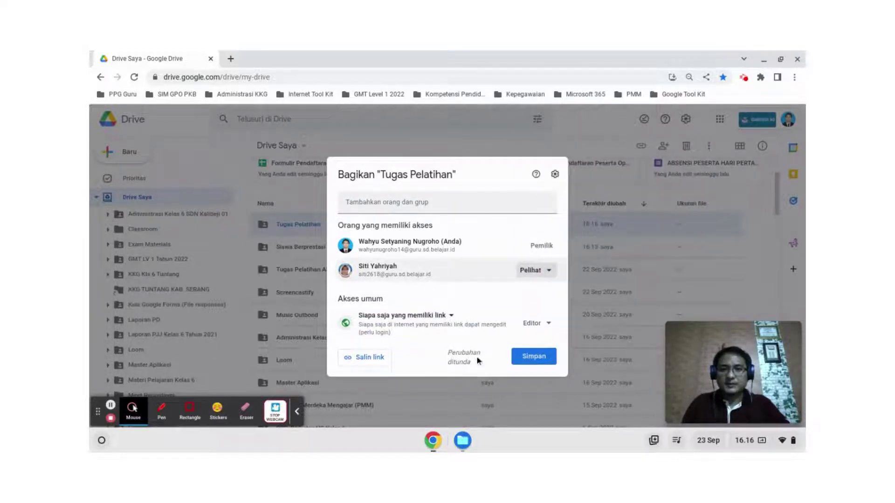
{"action": "left_click", "coordinate": [544, 356]}
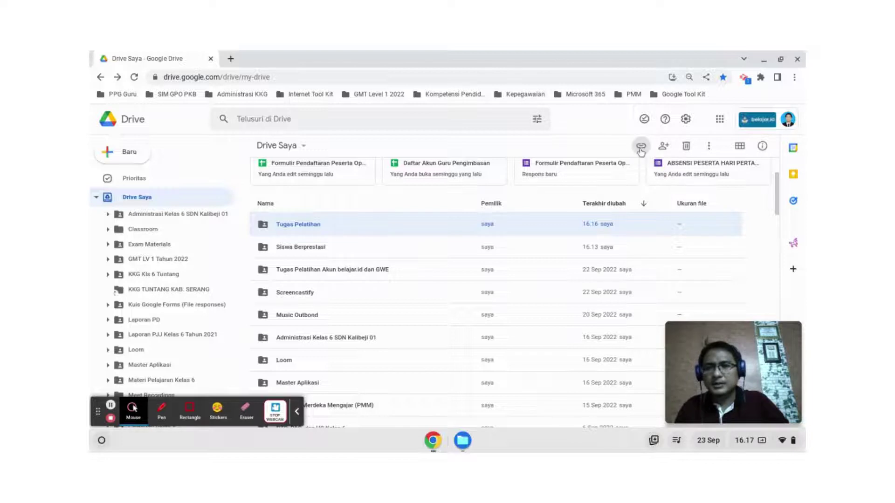
- Get the sharing link of the Tugas Pelatihan folder and copy it
{"action": "right_click", "coordinate": [619, 227]}
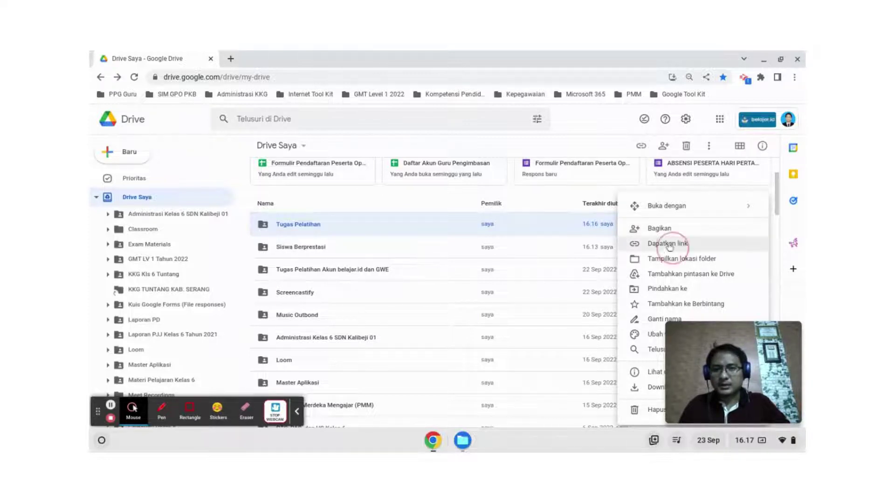
{"action": "left_click", "coordinate": [667, 244]}
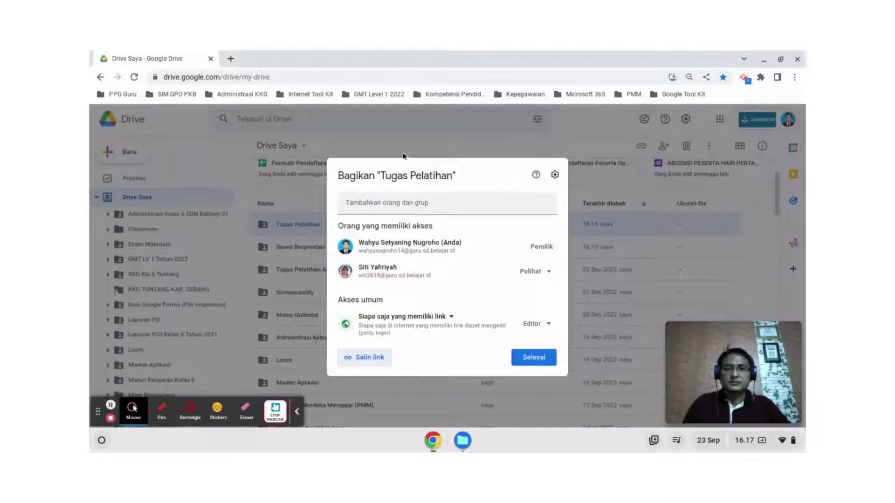
{"action": "left_click", "coordinate": [386, 361]}
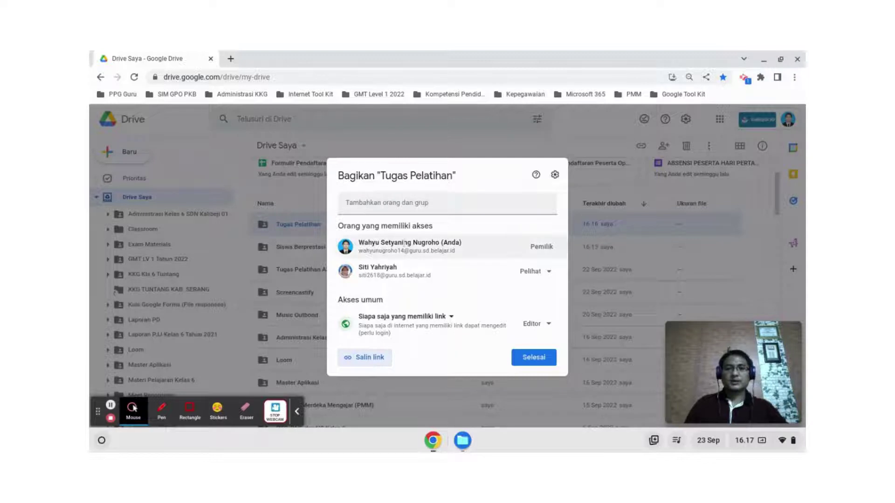
- Set the role for anyone with the link to Pelihat and finish sharing Tugas Pelatihan
{"action": "left_click", "coordinate": [532, 328]}
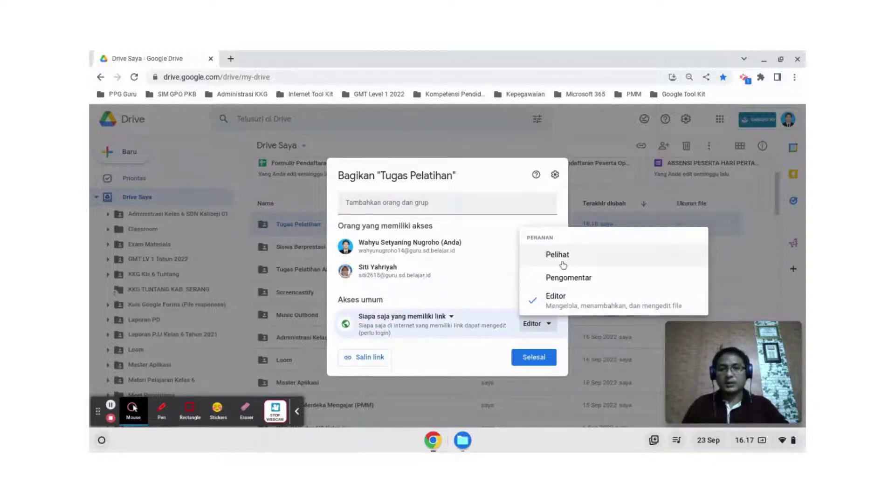
{"action": "left_click", "coordinate": [563, 264]}
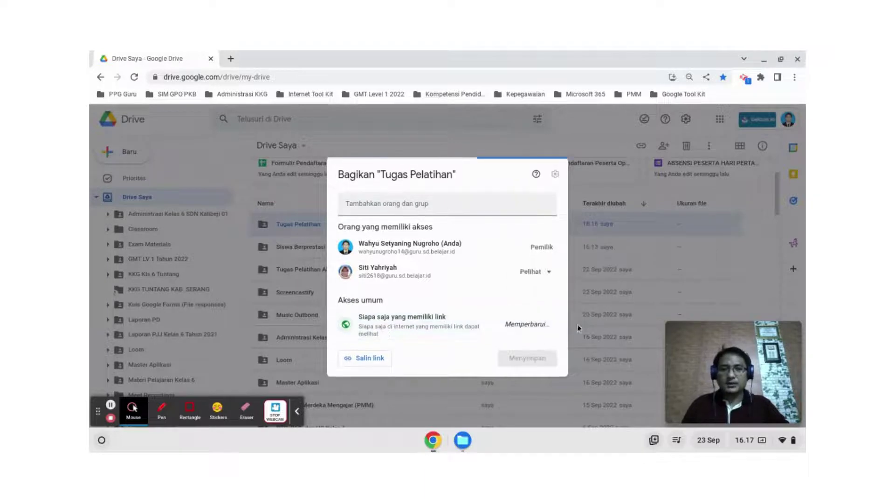
{"action": "left_click", "coordinate": [550, 356]}
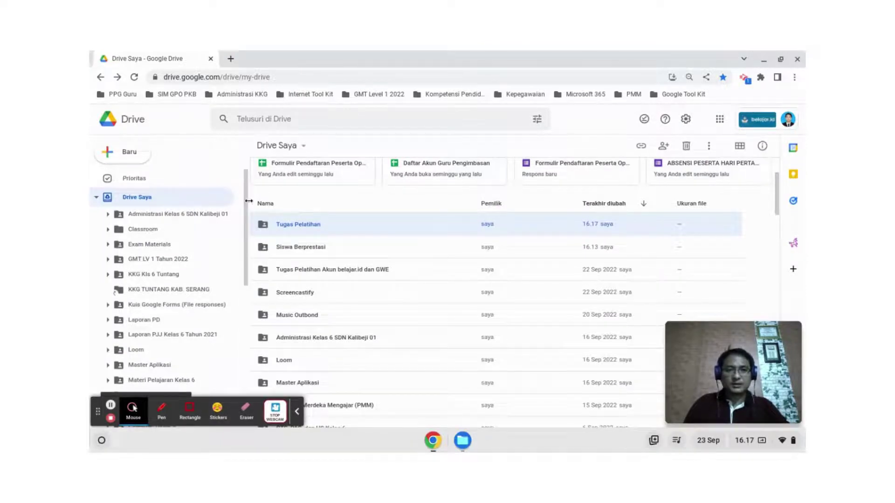
- Open Drive bersama and expand its shared drives in the folder tree, with the Drive Saya tree collapsed
{"action": "left_click_drag", "start_coordinate": [245, 279], "coordinate": [242, 289]}
{"action": "scroll", "coordinate": [219, 251], "scroll_direction": "down", "scroll_amount": 5}
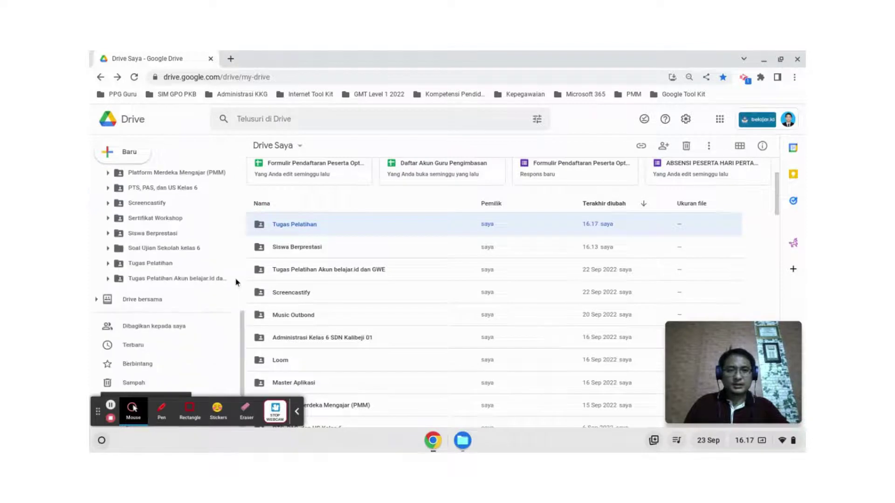
{"action": "scroll", "coordinate": [207, 256], "scroll_direction": "up", "scroll_amount": 5}
{"action": "scroll", "coordinate": [201, 258], "scroll_direction": "down", "scroll_amount": 5}
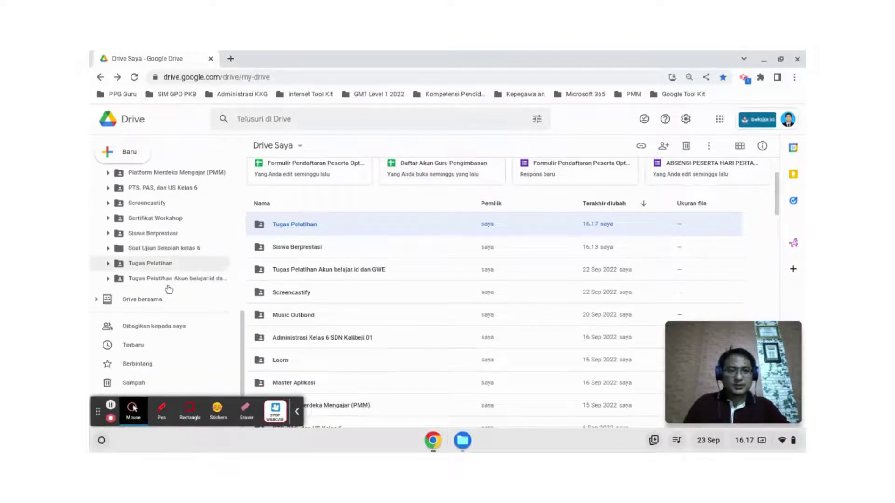
{"action": "left_click", "coordinate": [131, 305]}
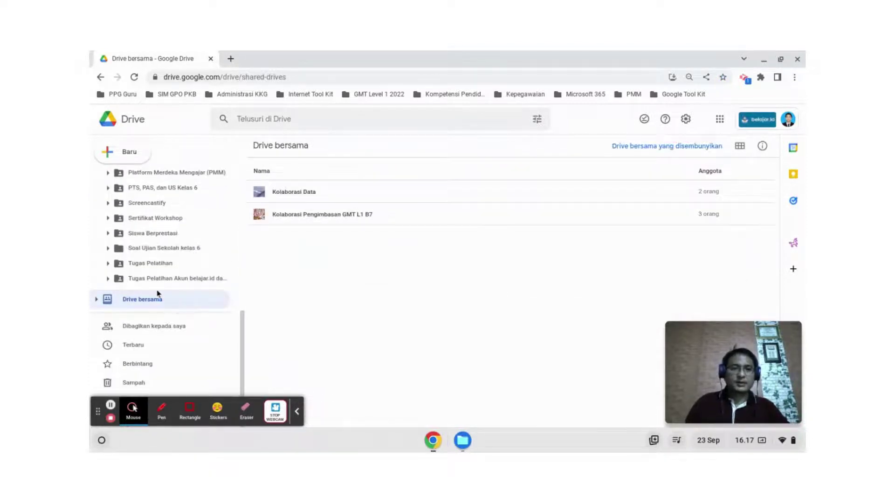
{"action": "scroll", "coordinate": [154, 291], "scroll_direction": "up", "scroll_amount": 5}
{"action": "left_click", "coordinate": [96, 197]}
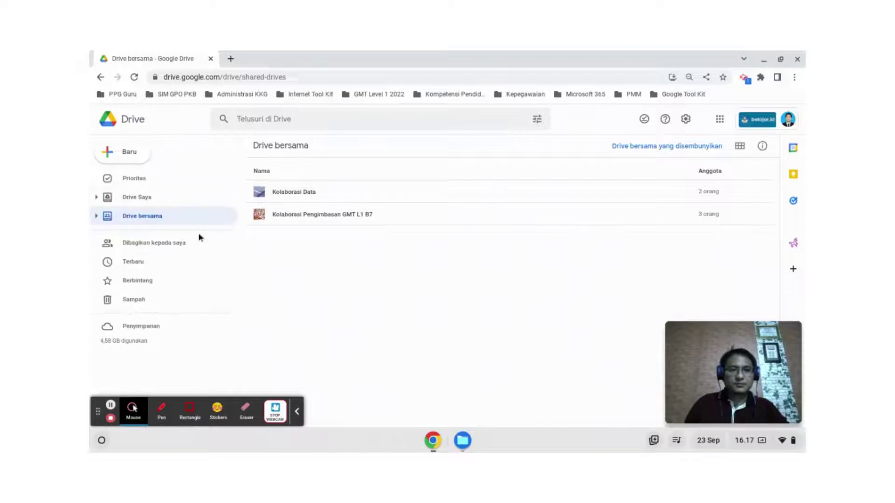
{"action": "left_click", "coordinate": [96, 216]}
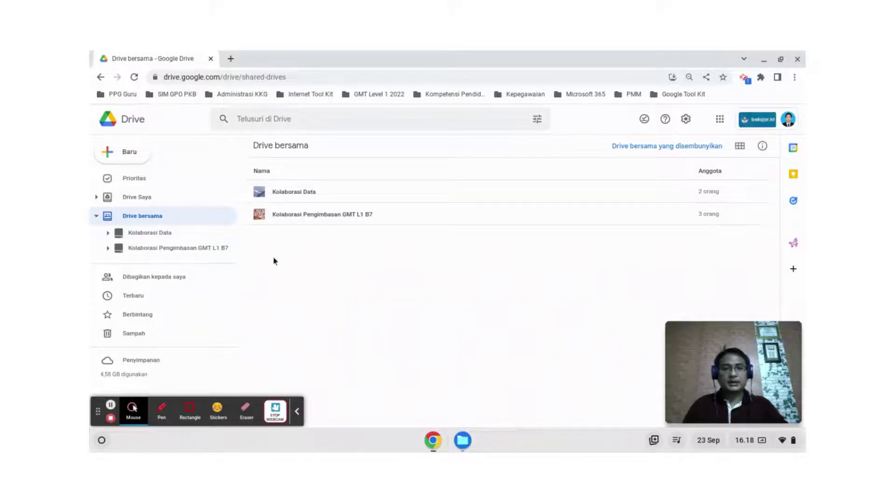
- Create a new shared drive named Administrasi Akreditasi
{"action": "left_click", "coordinate": [138, 161]}
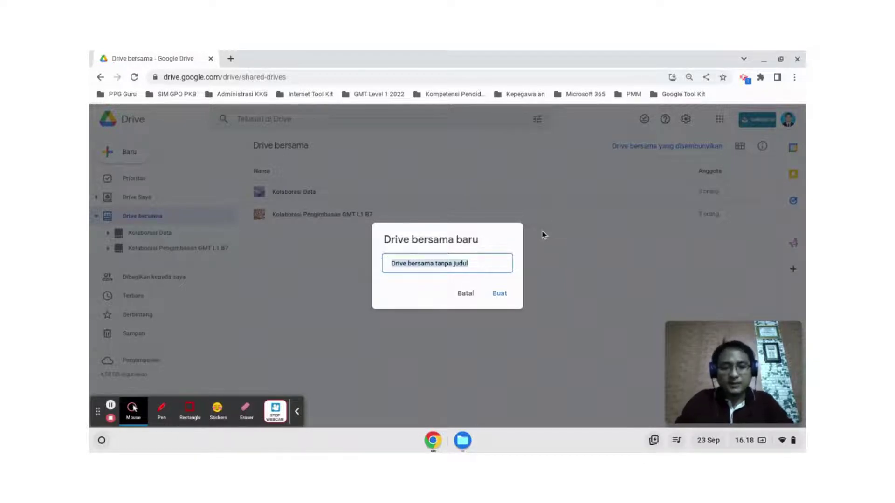
{"action": "type", "text": "A"}
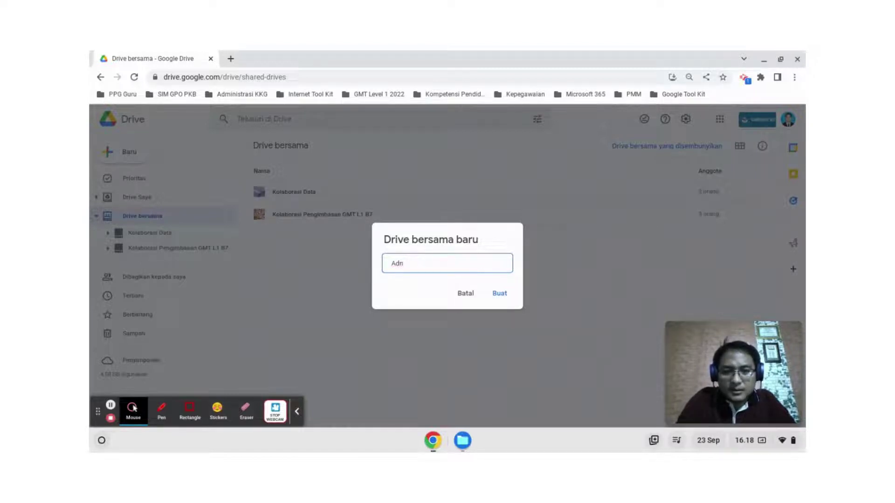
{"action": "type", "text": "dn"}
{"action": "key", "text": "BackSpace"}
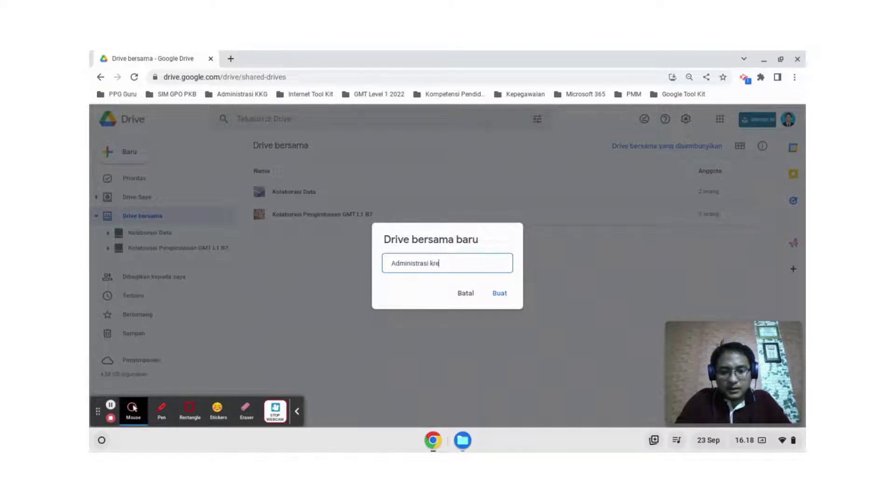
{"action": "type", "text": "ditasi"}
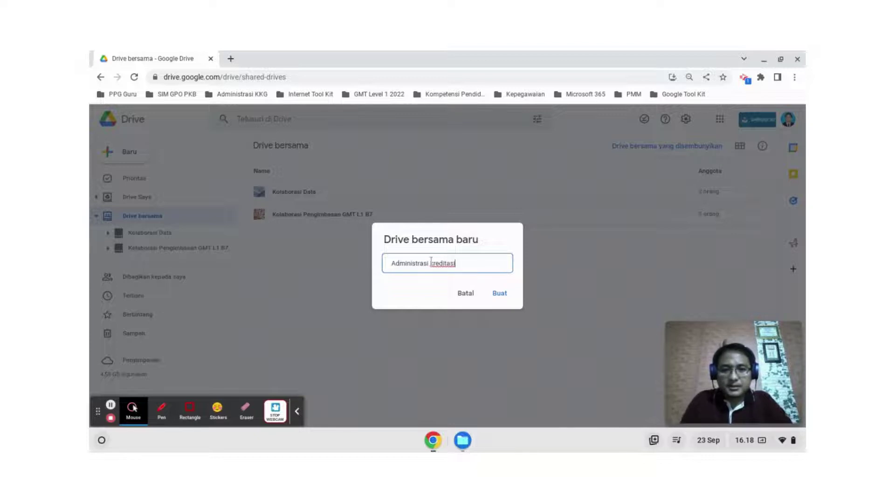
{"action": "type", "text": "A"}
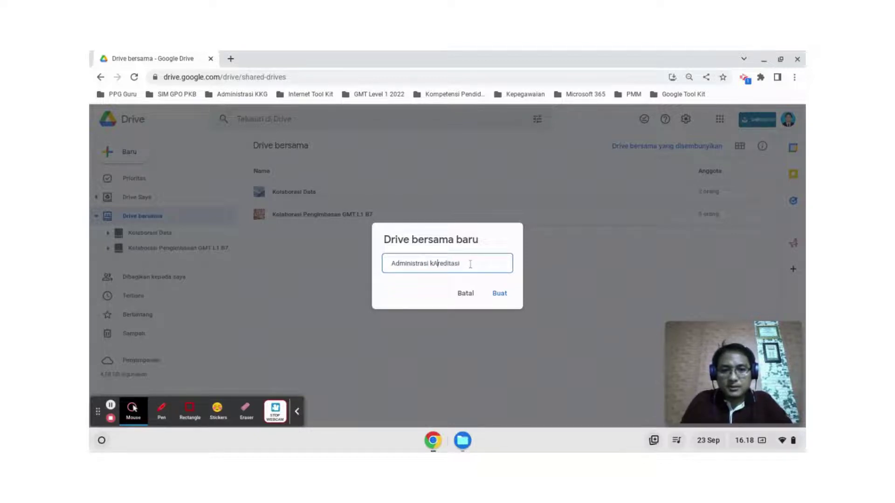
{"action": "key", "text": "BackSpace"}
{"action": "key", "text": "BackSpace"}
{"action": "type", "text": "A"}
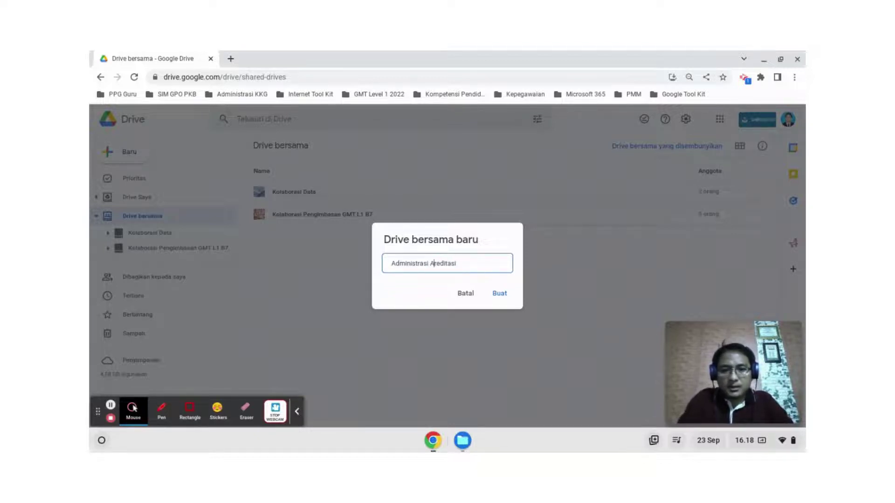
{"action": "type", "text": "k"}
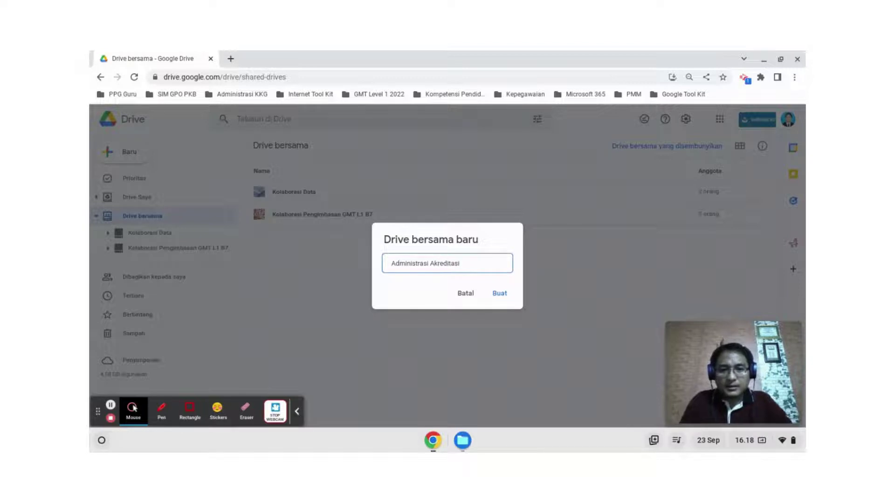
{"action": "left_click", "coordinate": [499, 294]}
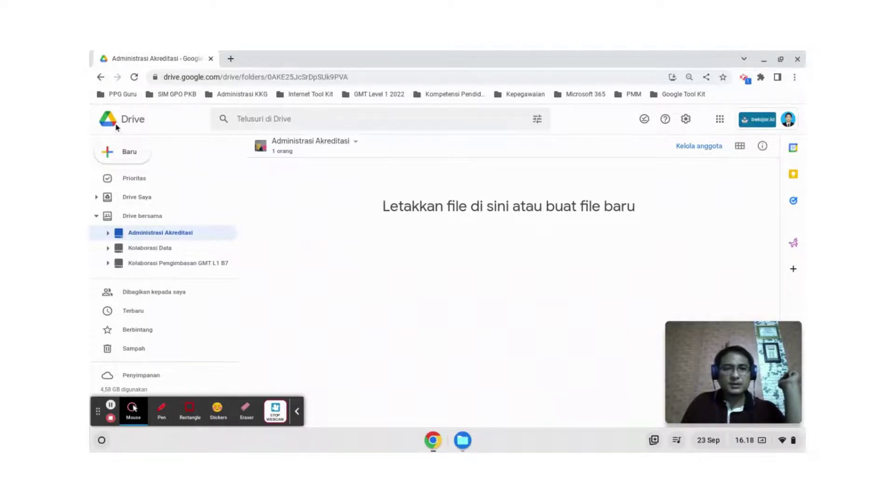
- Upload the local folder 2019-2020 from WAHYU > RPP Kelas VI into the Administrasi Akreditasi shared drive
{"action": "left_click", "coordinate": [123, 152]}
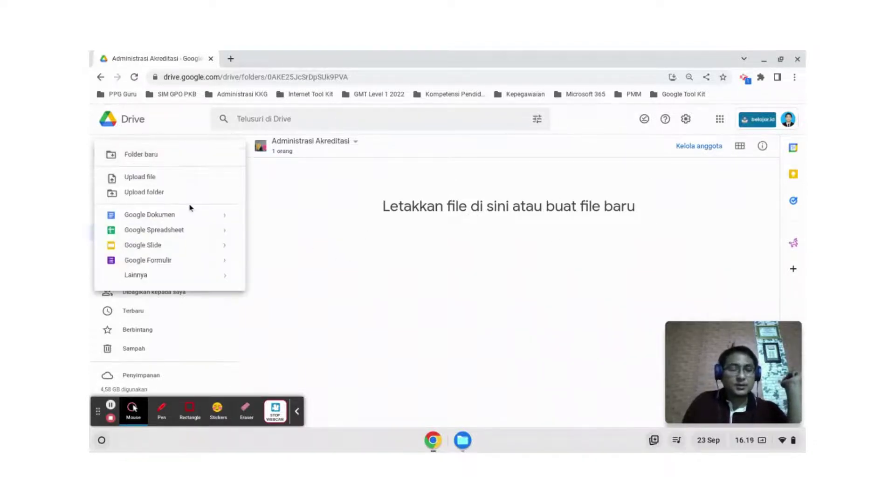
{"action": "left_click", "coordinate": [169, 192]}
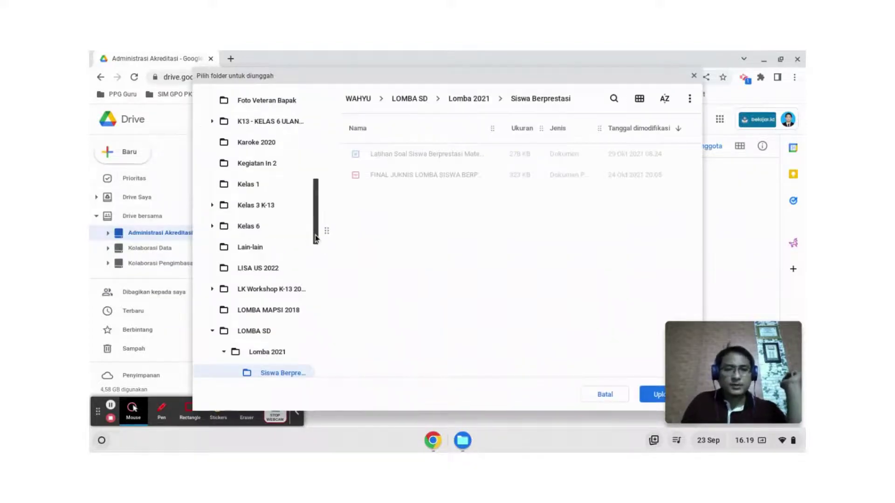
{"action": "left_click", "coordinate": [226, 229]}
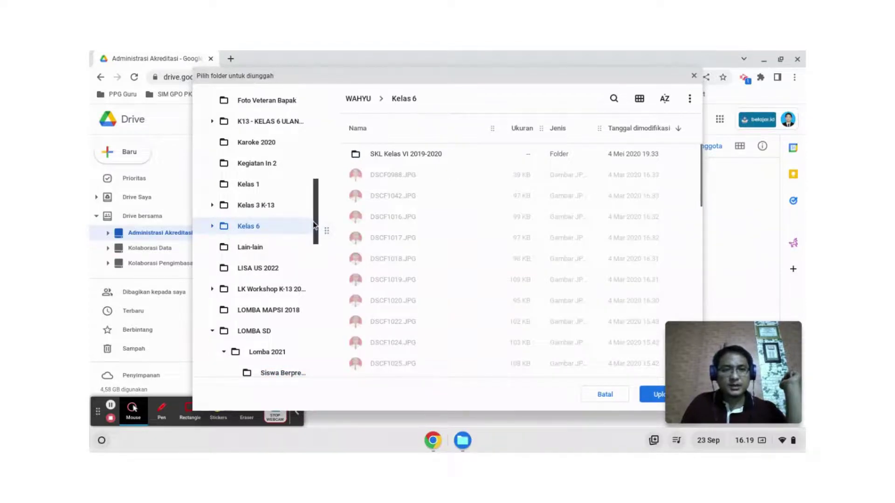
{"action": "left_click_drag", "start_coordinate": [317, 216], "coordinate": [329, 320]}
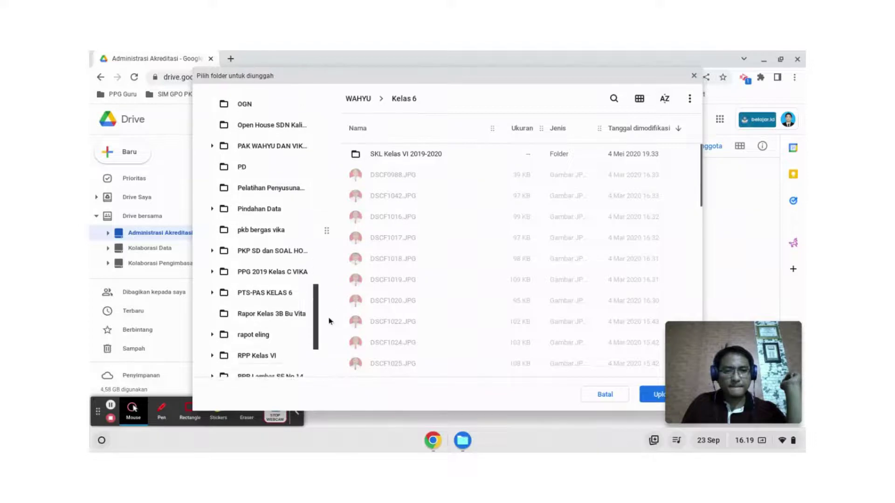
{"action": "scroll", "coordinate": [330, 321], "scroll_direction": "down", "scroll_amount": 1}
{"action": "left_click", "coordinate": [247, 332]}
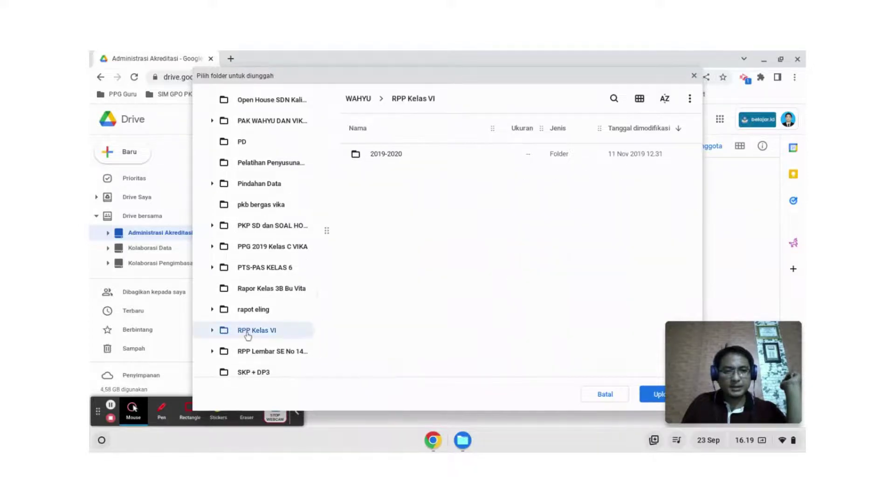
{"action": "left_click", "coordinate": [402, 155]}
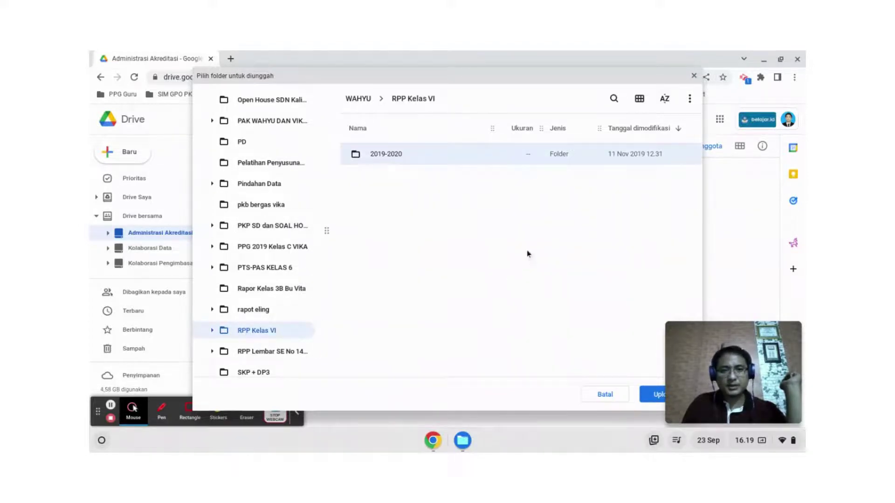
{"action": "left_click", "coordinate": [654, 395]}
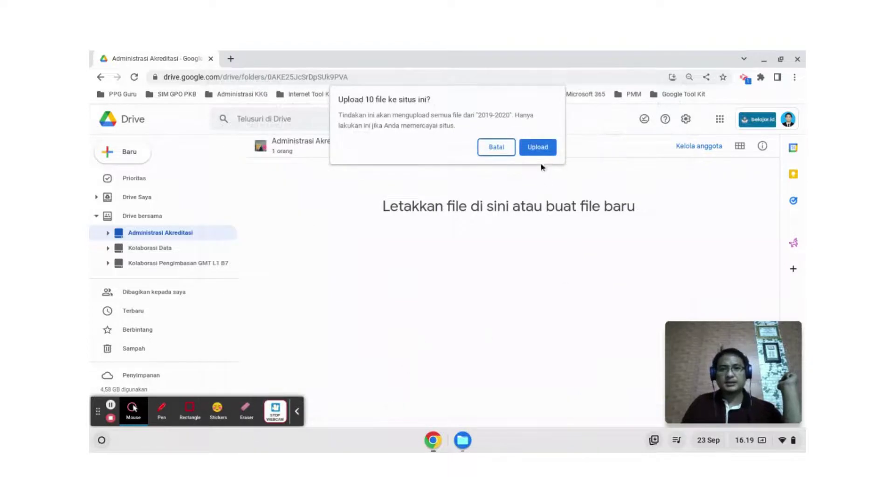
{"action": "left_click", "coordinate": [538, 147]}
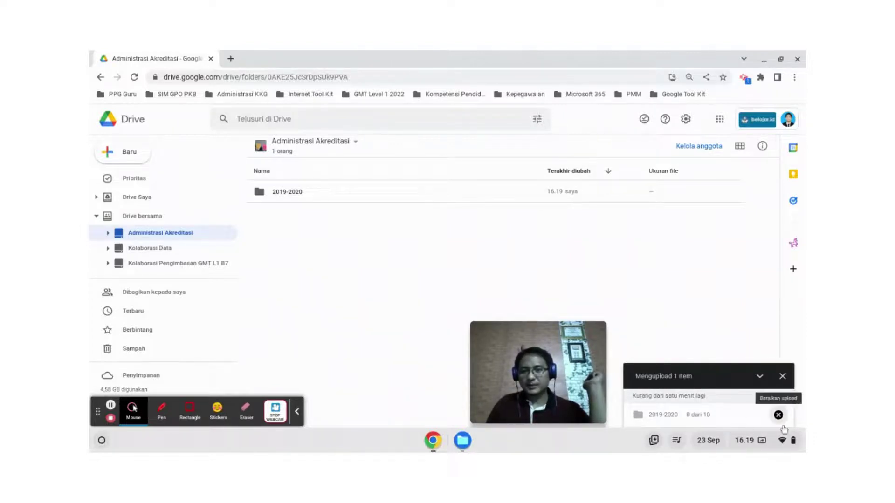
- View the contents of the uploaded 2019-2020 folder and return to the Administrasi Akreditasi shared drive
{"action": "double_click", "coordinate": [317, 196]}
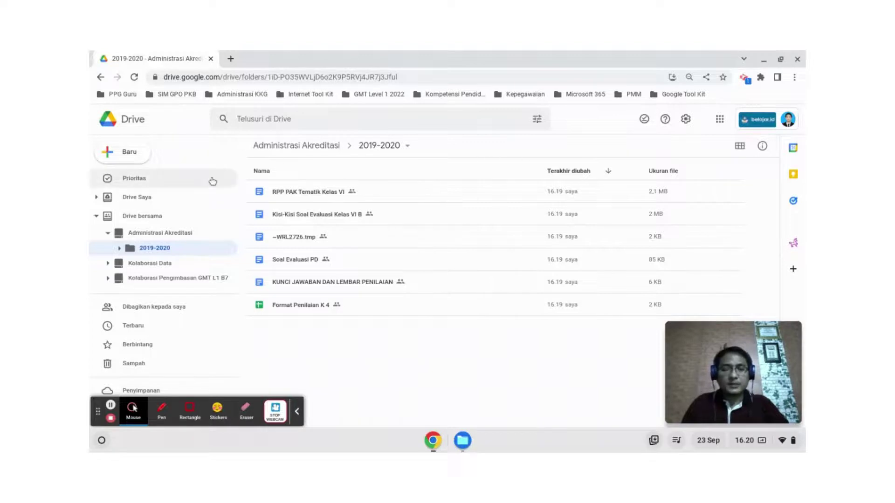
{"action": "left_click", "coordinate": [291, 148]}
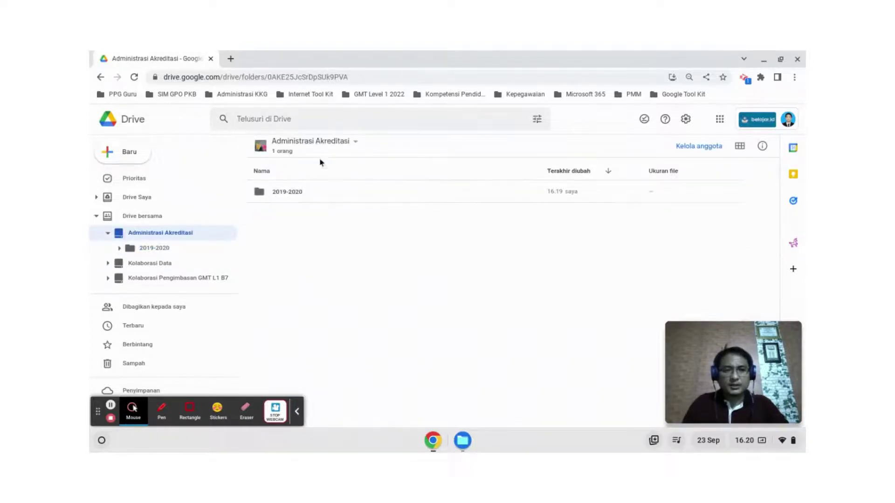
{"action": "left_click", "coordinate": [168, 232]}
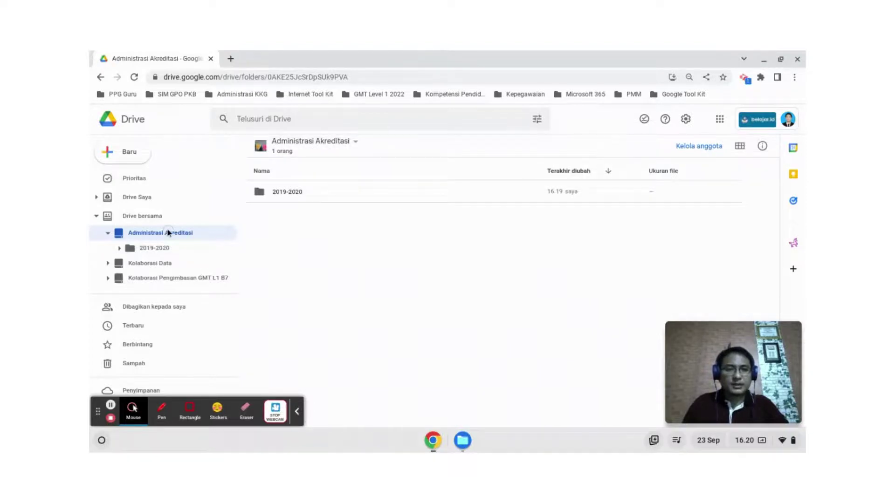
- Open member management for the Administrasi Akreditasi shared drive and choose a suggested contact as a new member
{"action": "left_click", "coordinate": [349, 142]}
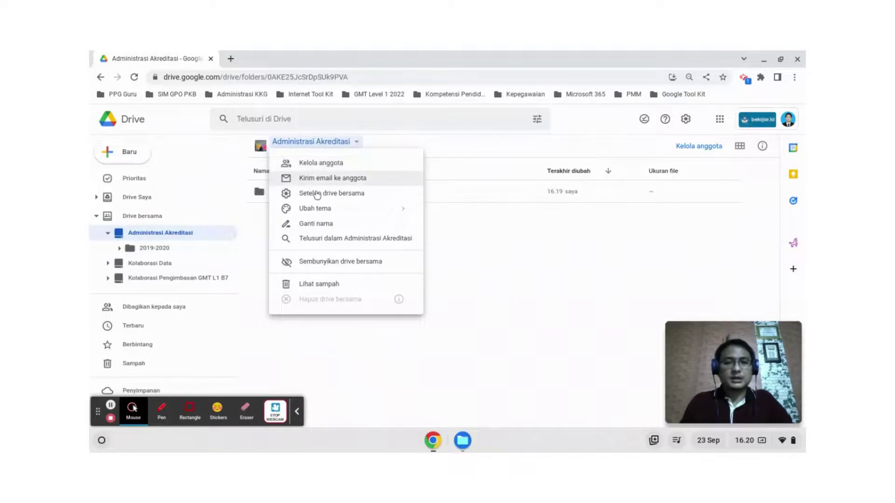
{"action": "left_click", "coordinate": [331, 164]}
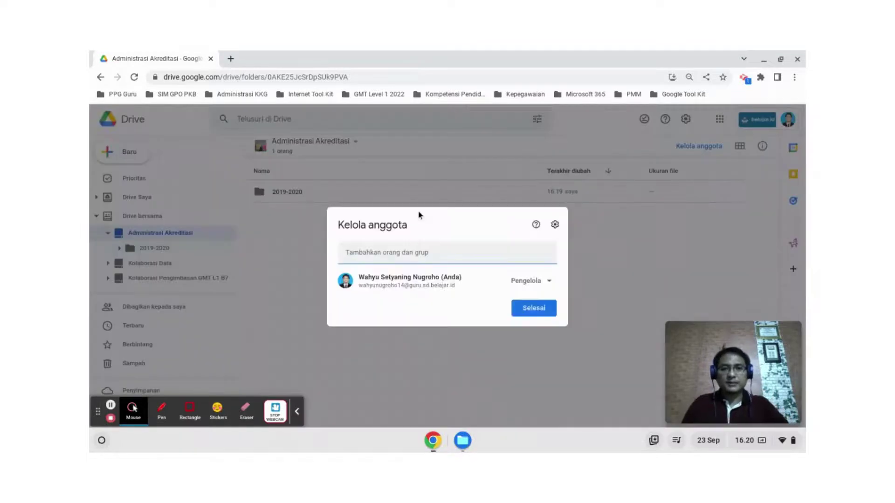
{"action": "left_click", "coordinate": [444, 253]}
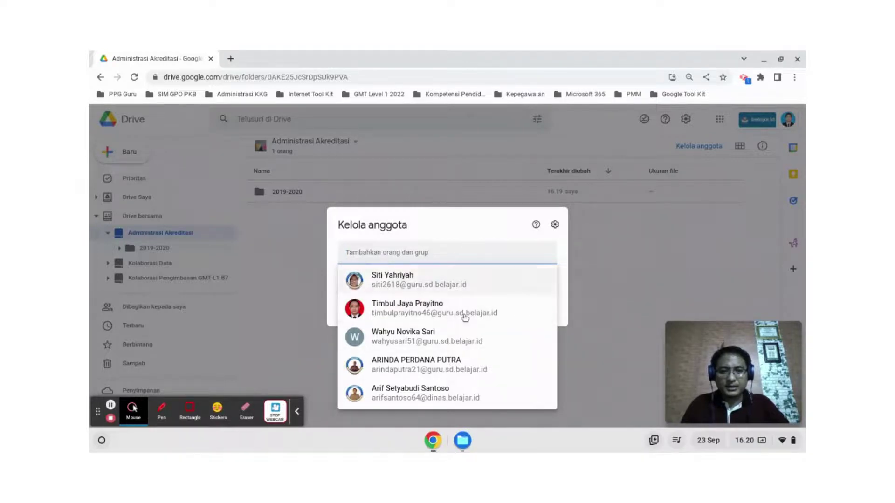
{"action": "left_click", "coordinate": [468, 342]}
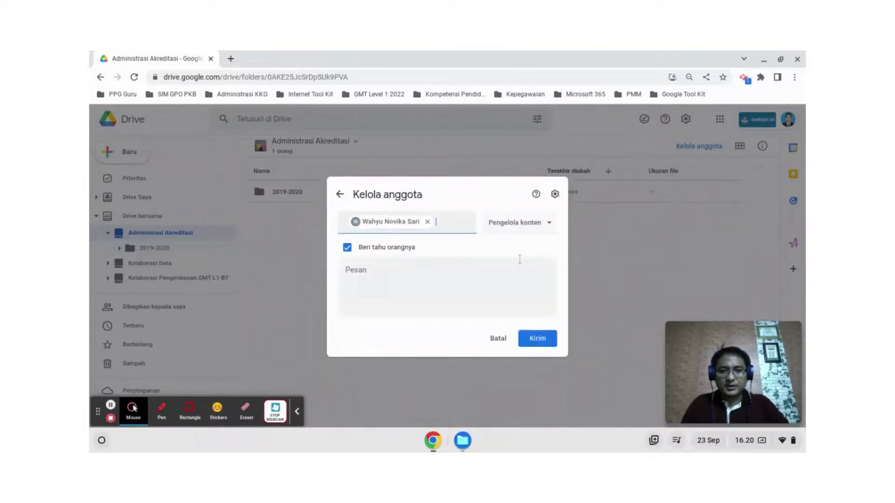
- Try the Pengomentar role for the new member, settle on Pengelola konten, and send the invitation with notification
{"action": "left_click", "coordinate": [511, 223]}
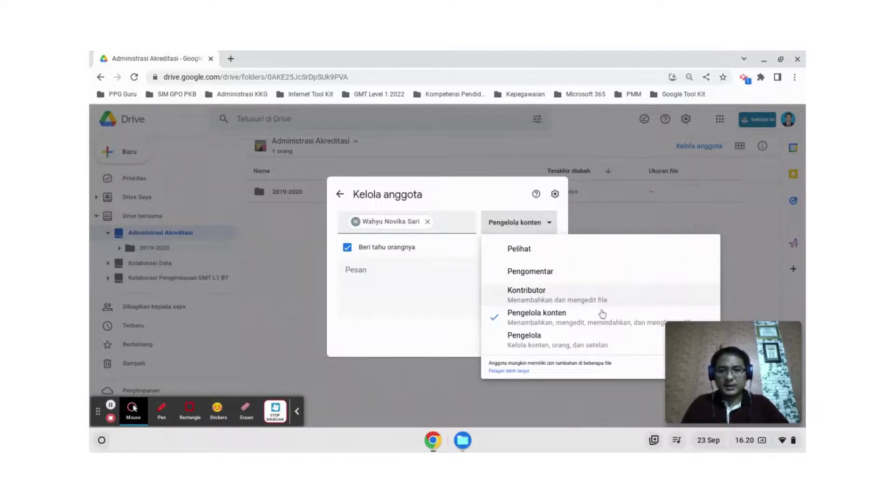
{"action": "left_click", "coordinate": [599, 316]}
{"action": "left_click", "coordinate": [528, 228]}
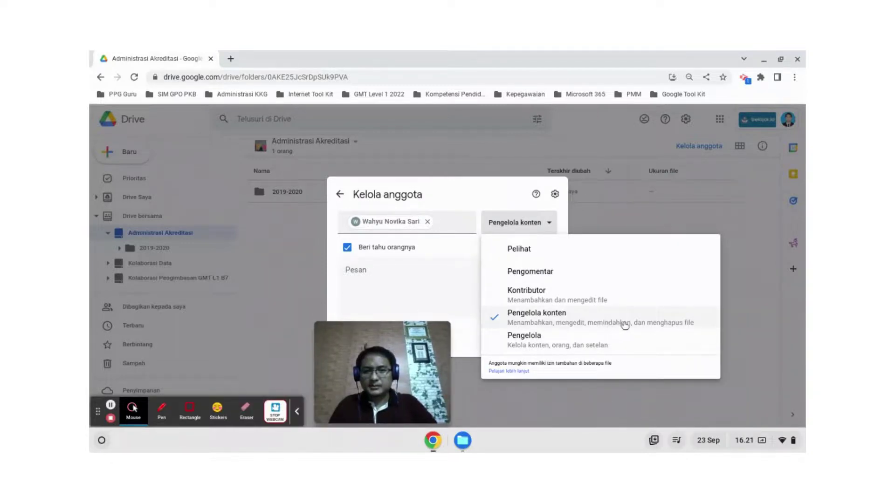
{"action": "left_click", "coordinate": [557, 280]}
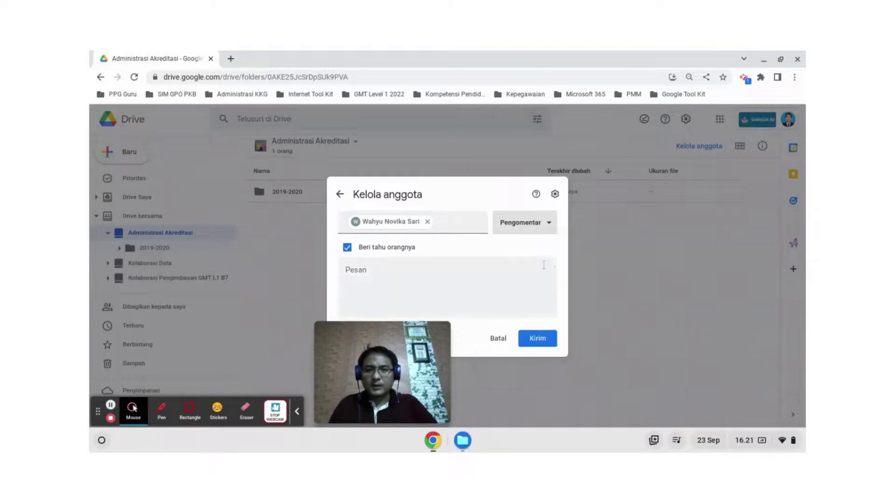
{"action": "left_click", "coordinate": [536, 224]}
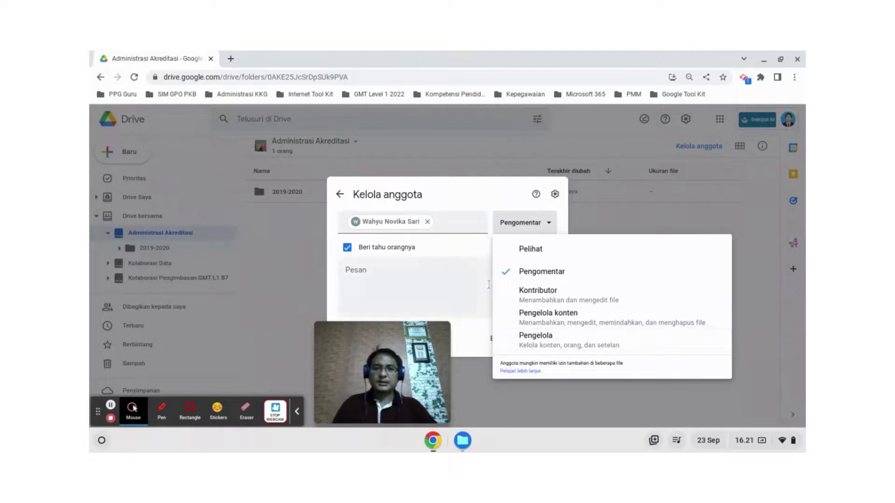
{"action": "left_click", "coordinate": [562, 323]}
{"action": "left_click_drag", "start_coordinate": [374, 366], "coordinate": [725, 366]}
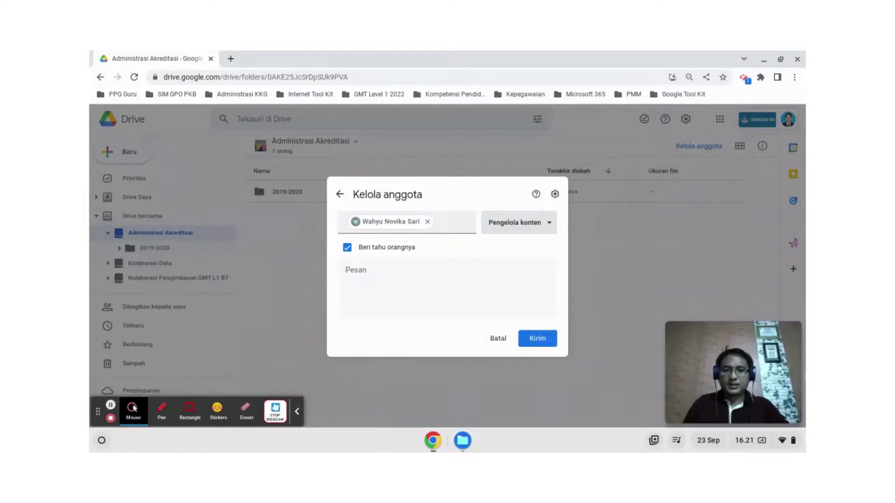
{"action": "left_click", "coordinate": [553, 339]}
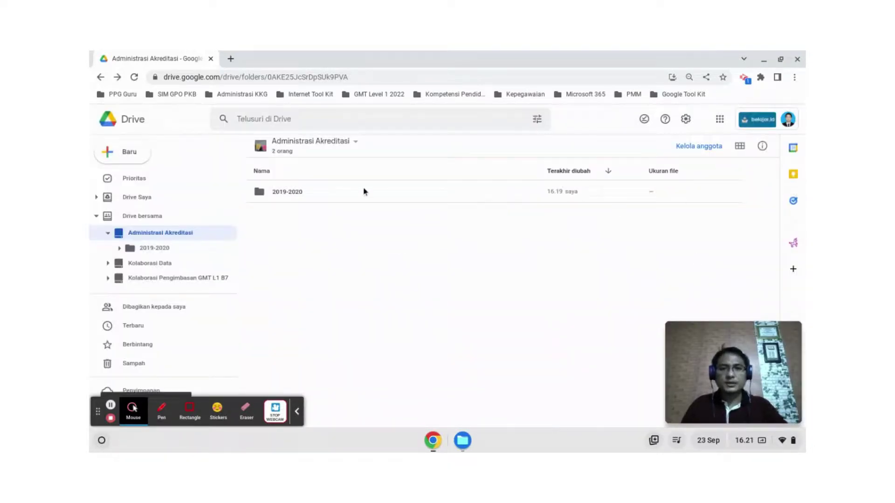
- Review the member list and roles of the Administrasi Akreditasi shared drive, and close it without changes
{"action": "left_click", "coordinate": [307, 144]}
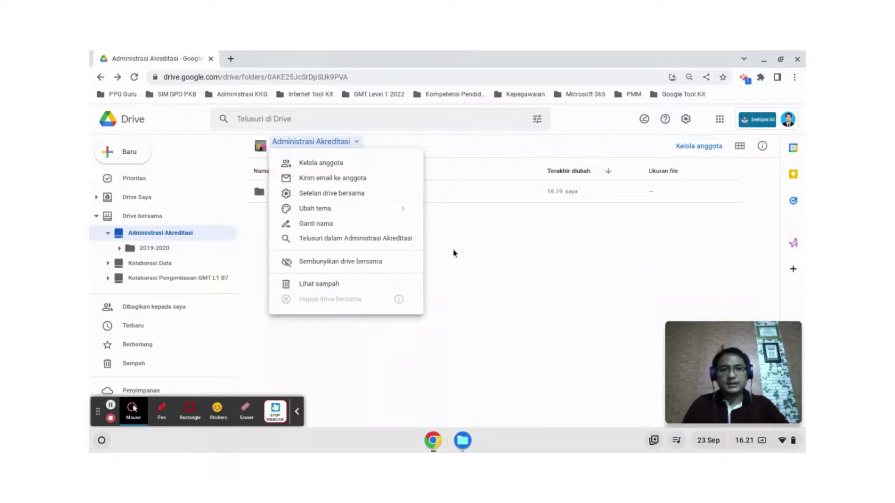
{"action": "mouse_move", "coordinate": [389, 210]}
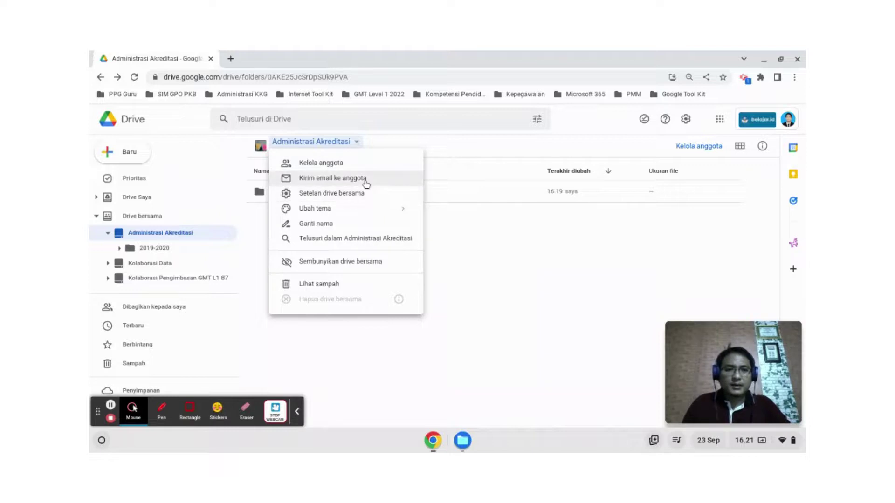
{"action": "left_click", "coordinate": [335, 164]}
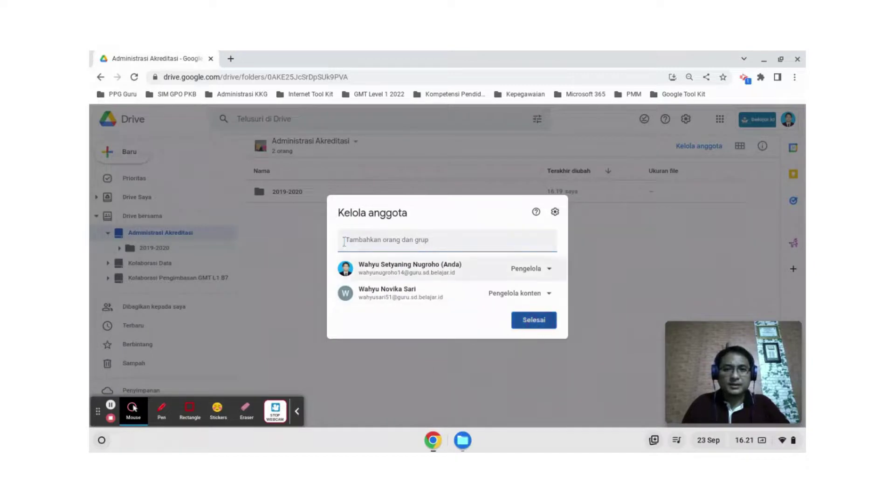
{"action": "left_click", "coordinate": [518, 322]}
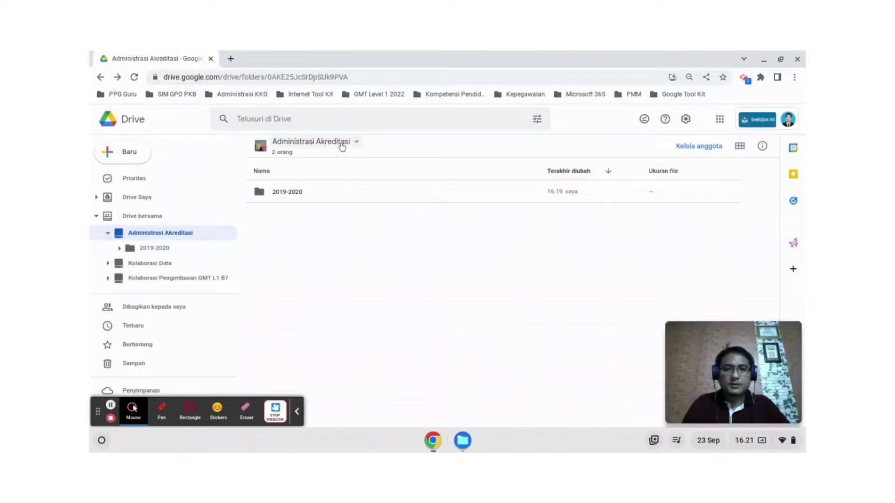
- Send an email to the Pengelola konten members of Administrasi Akreditasi, keeping the drive name as subject
{"action": "left_click", "coordinate": [342, 146]}
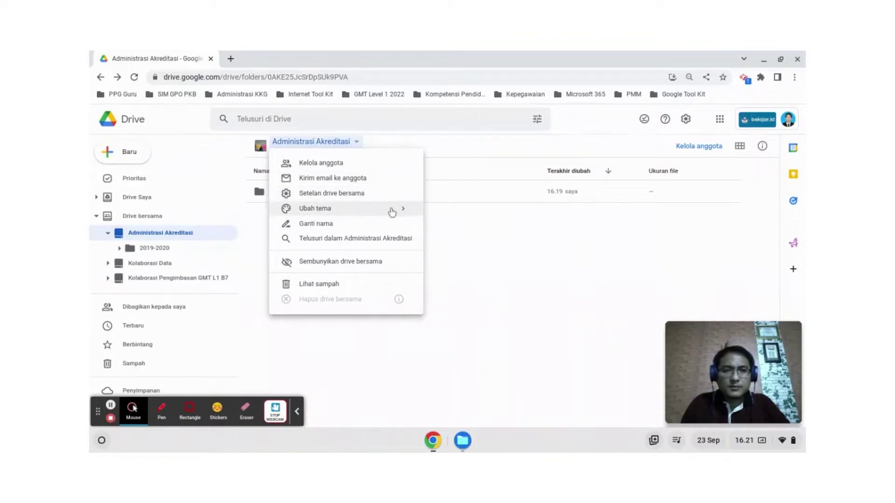
{"action": "left_click", "coordinate": [347, 184]}
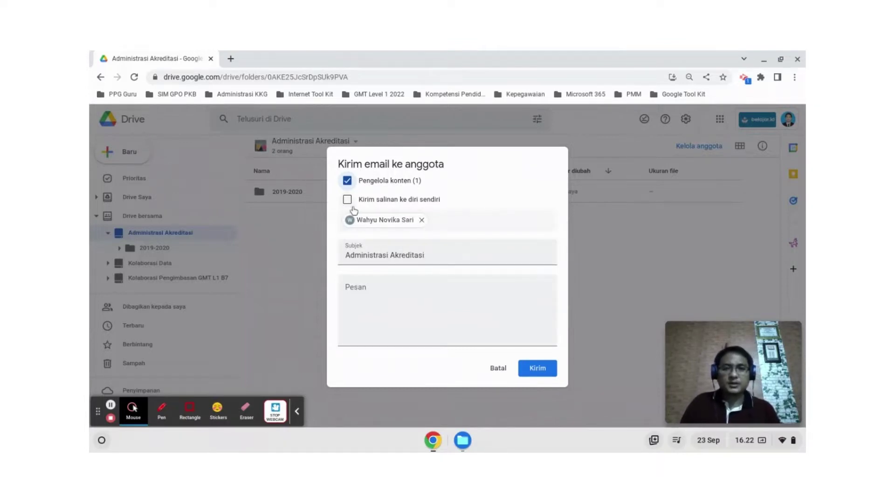
{"action": "left_click", "coordinate": [541, 369]}
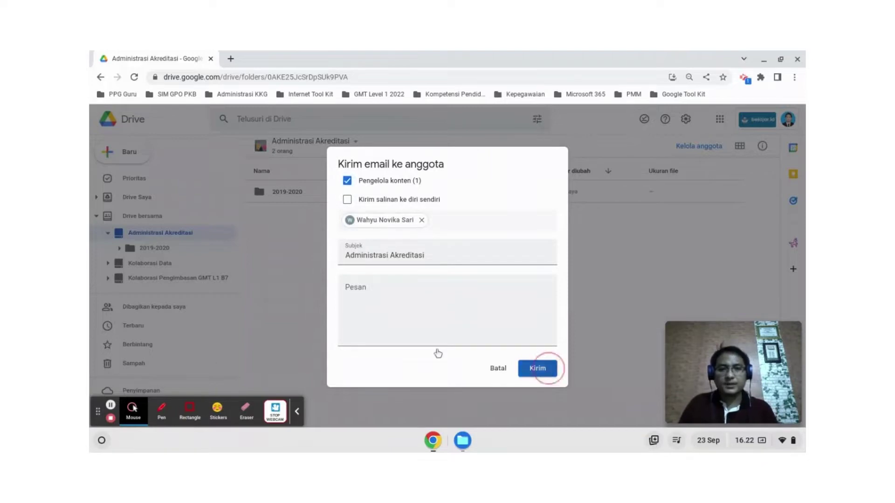